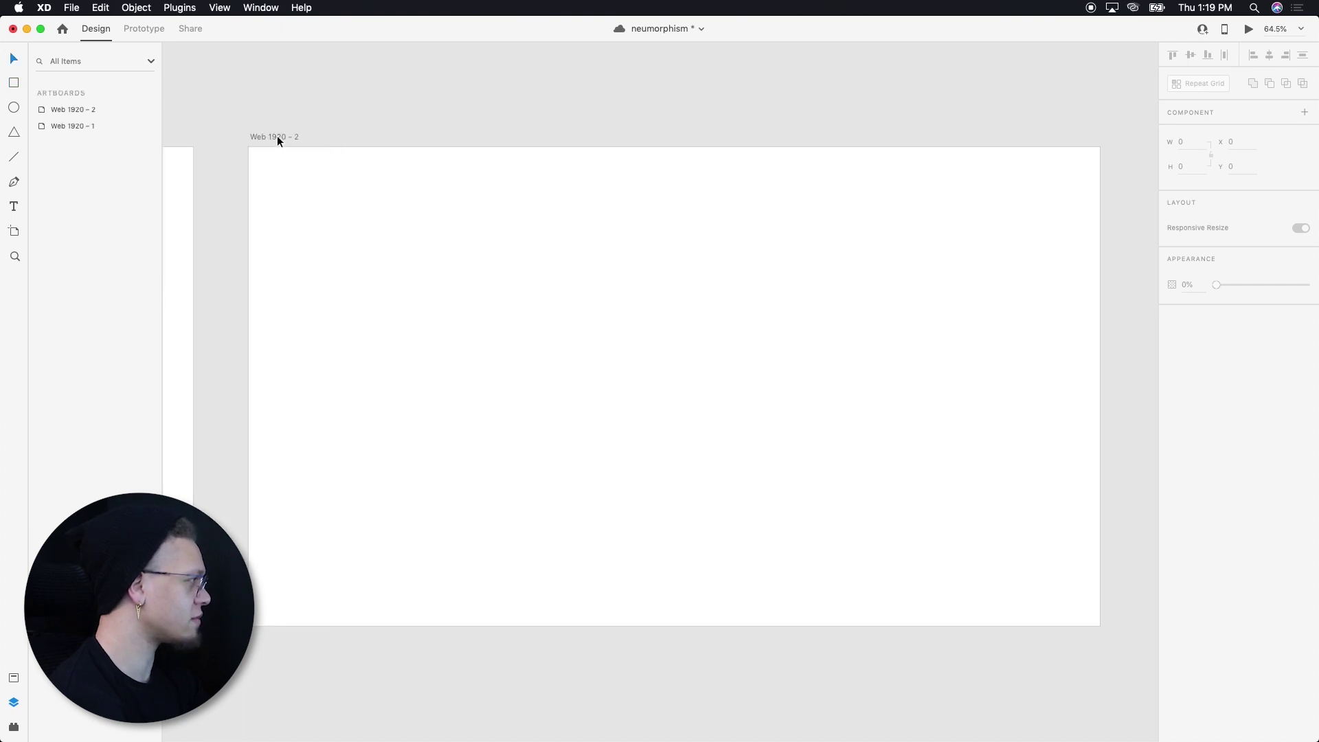
# - Draw a square about 312 px wide on the Web 1920 – 2 artboard and centre it vertically and horizontally
pyautogui.click(278, 138)
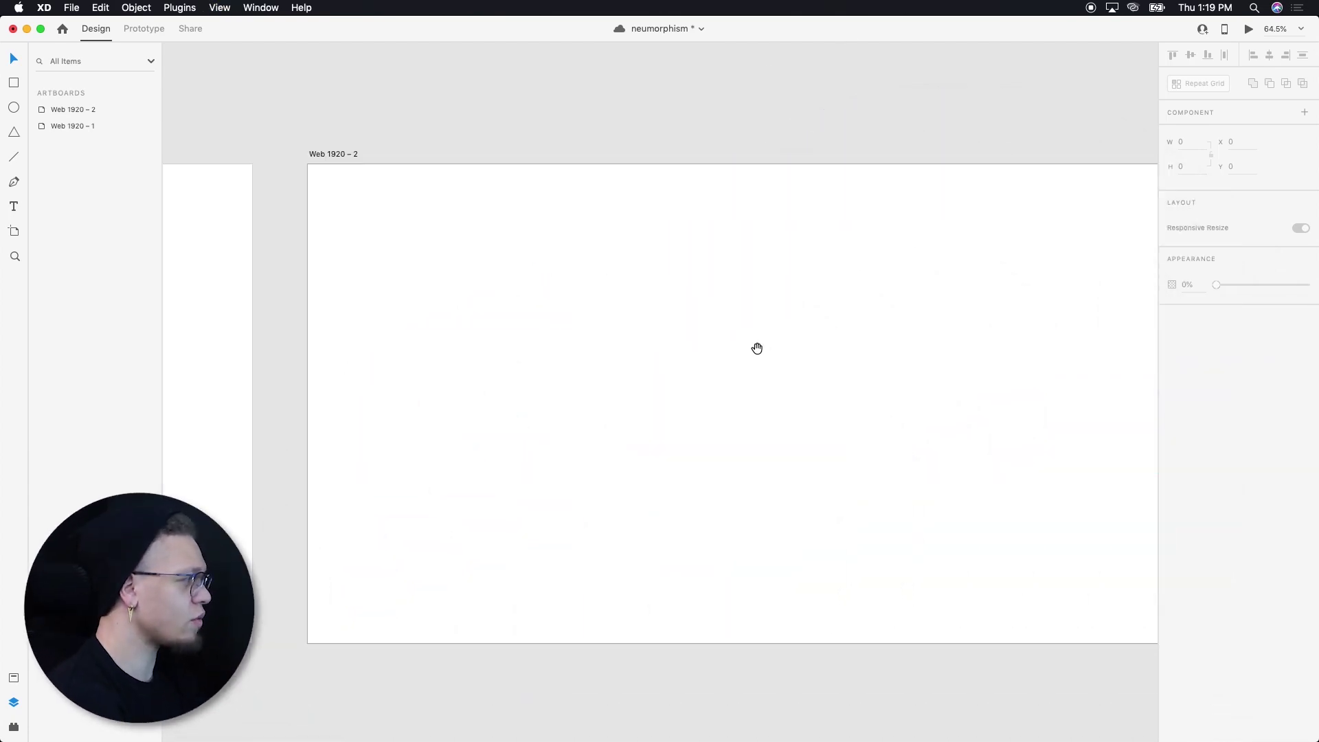
pyautogui.moveTo(565, 275); pyautogui.dragTo(721, 413)
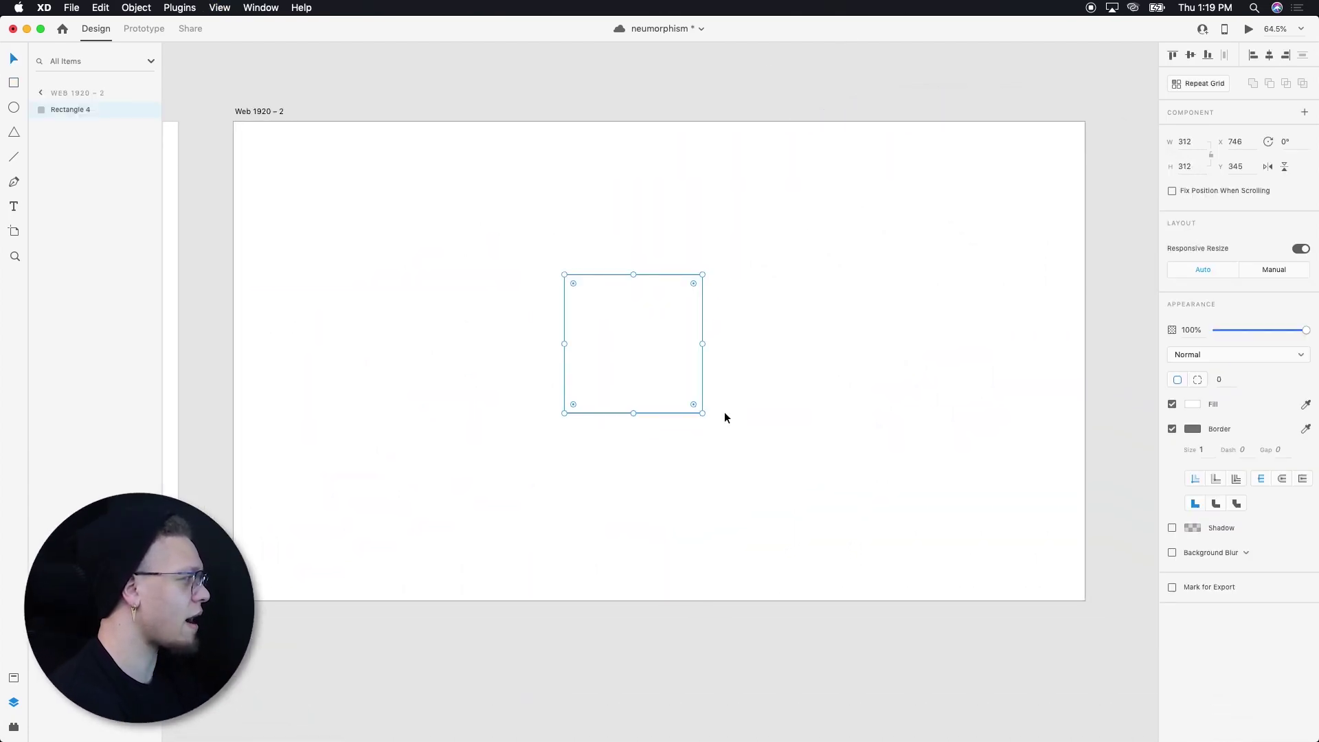
pyautogui.press('Escape')
pyautogui.click(642, 378)
pyautogui.click(1191, 55)
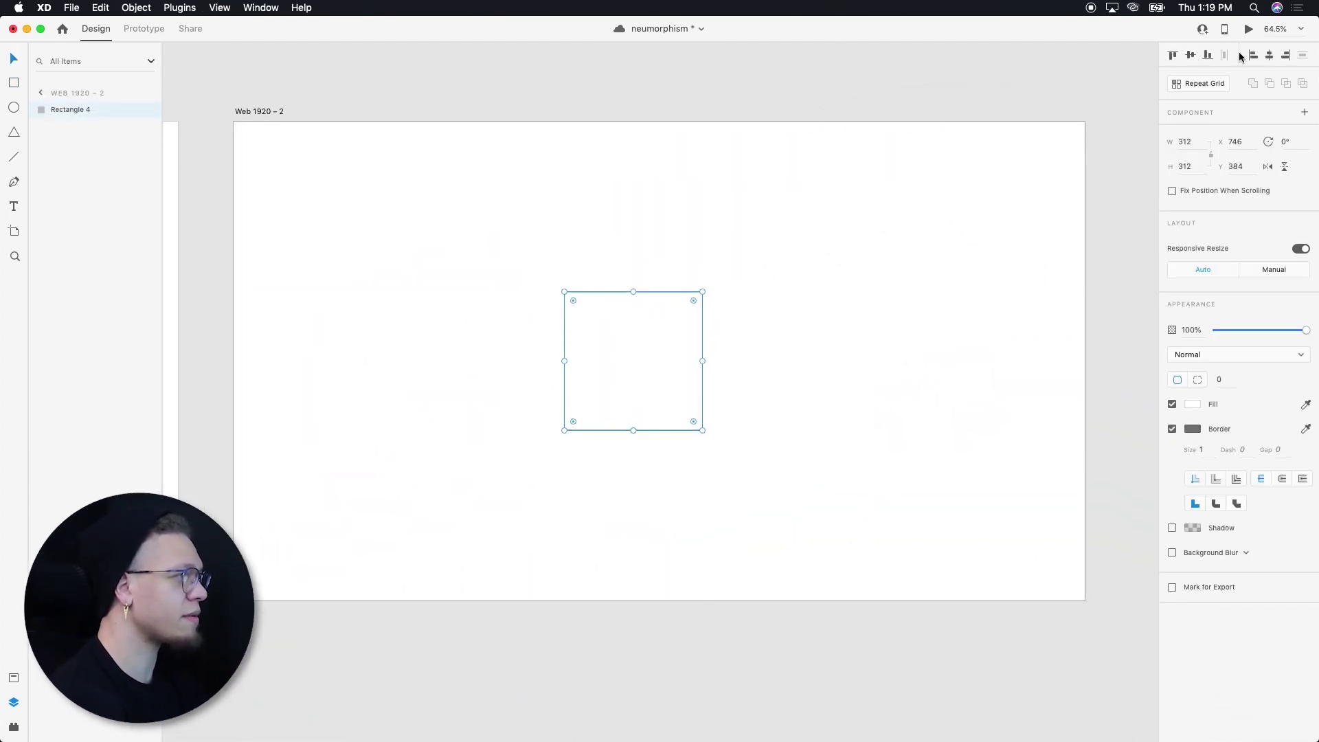
pyautogui.click(1269, 55)
pyautogui.click(885, 223)
pyautogui.click(642, 302)
pyautogui.click(260, 112)
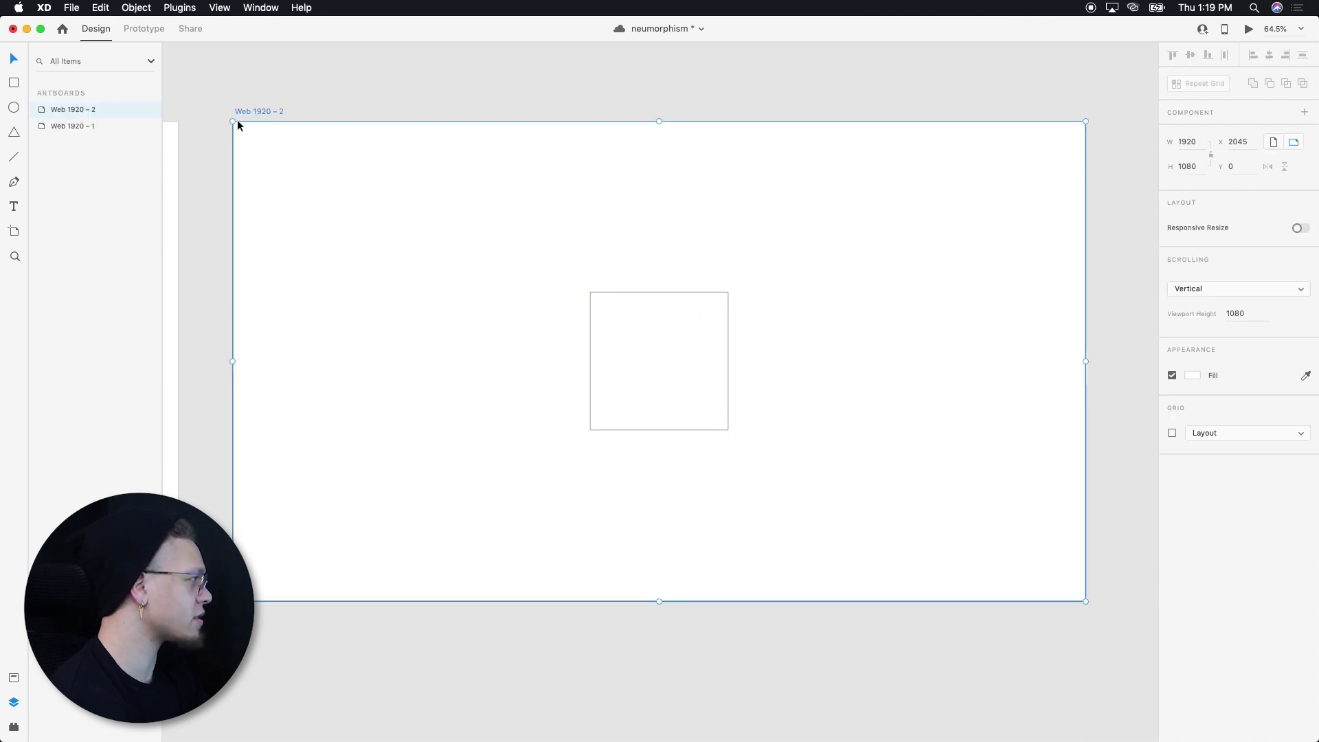
pyautogui.click(232, 125)
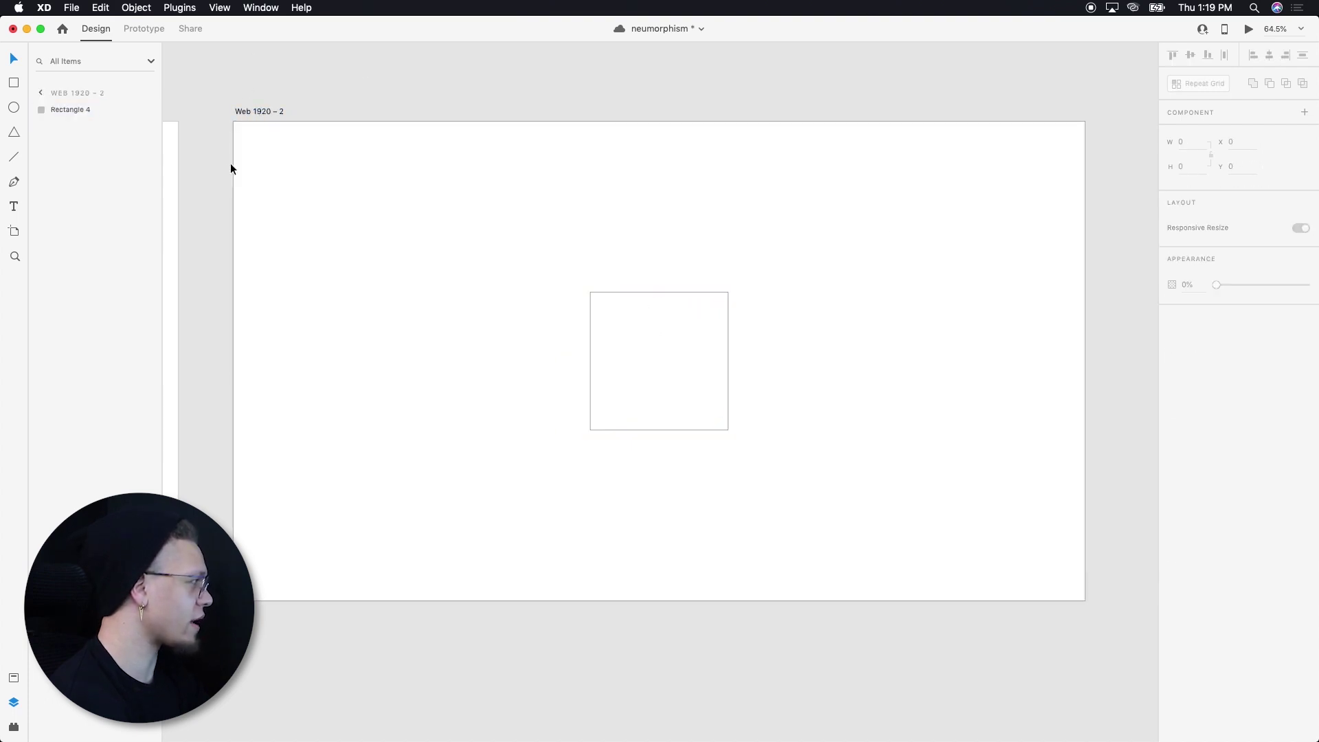
pyautogui.press('super+semicolon')
pyautogui.moveTo(643, 249); pyautogui.dragTo(728, 250)
# - Round the centred square's corners to a radius of 90 and remove its border
pyautogui.click(701, 316)
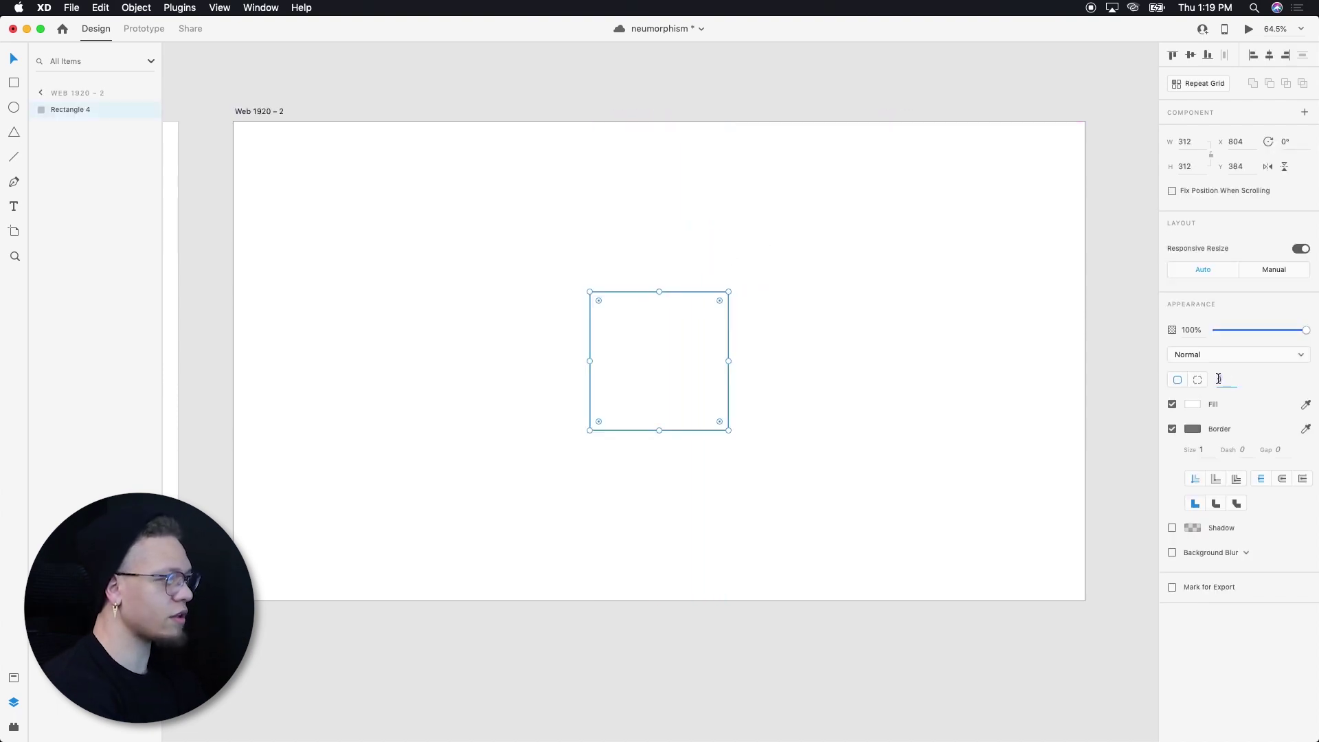
pyautogui.press('Return')
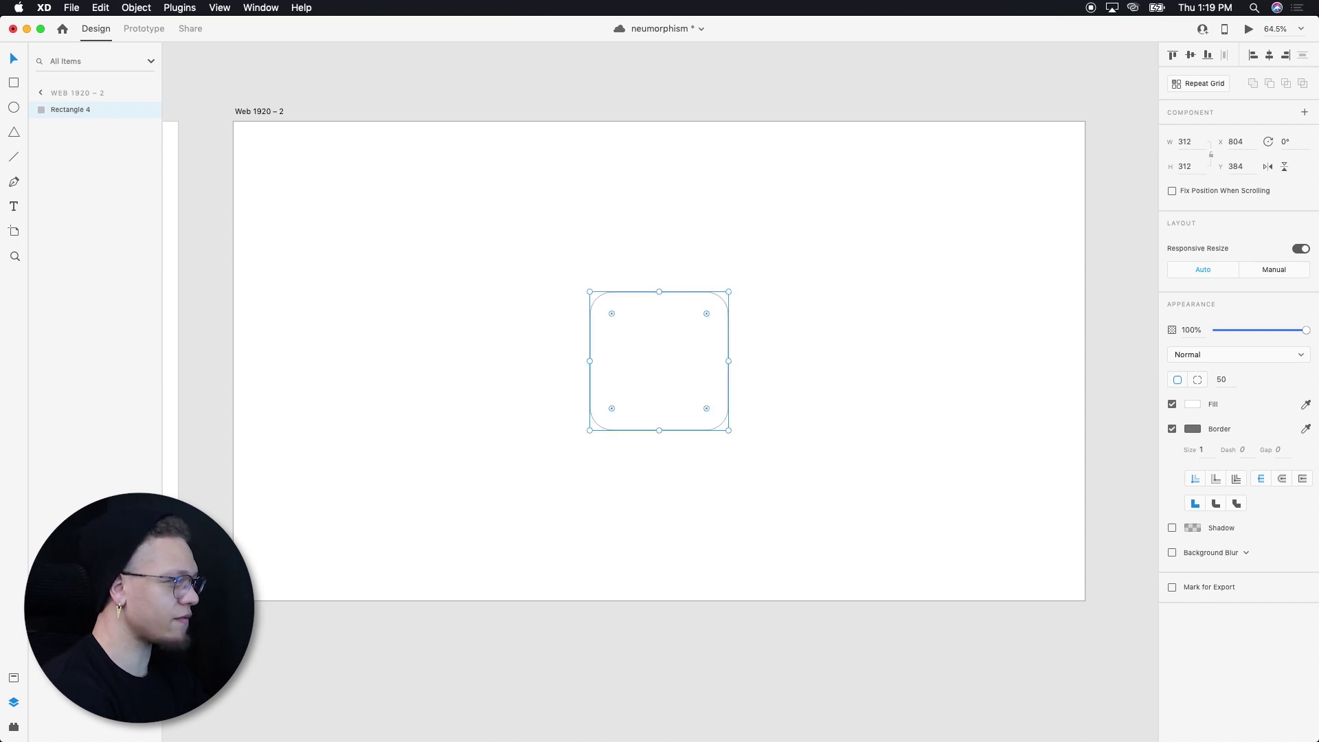
pyautogui.write('90')
pyautogui.press('Return')
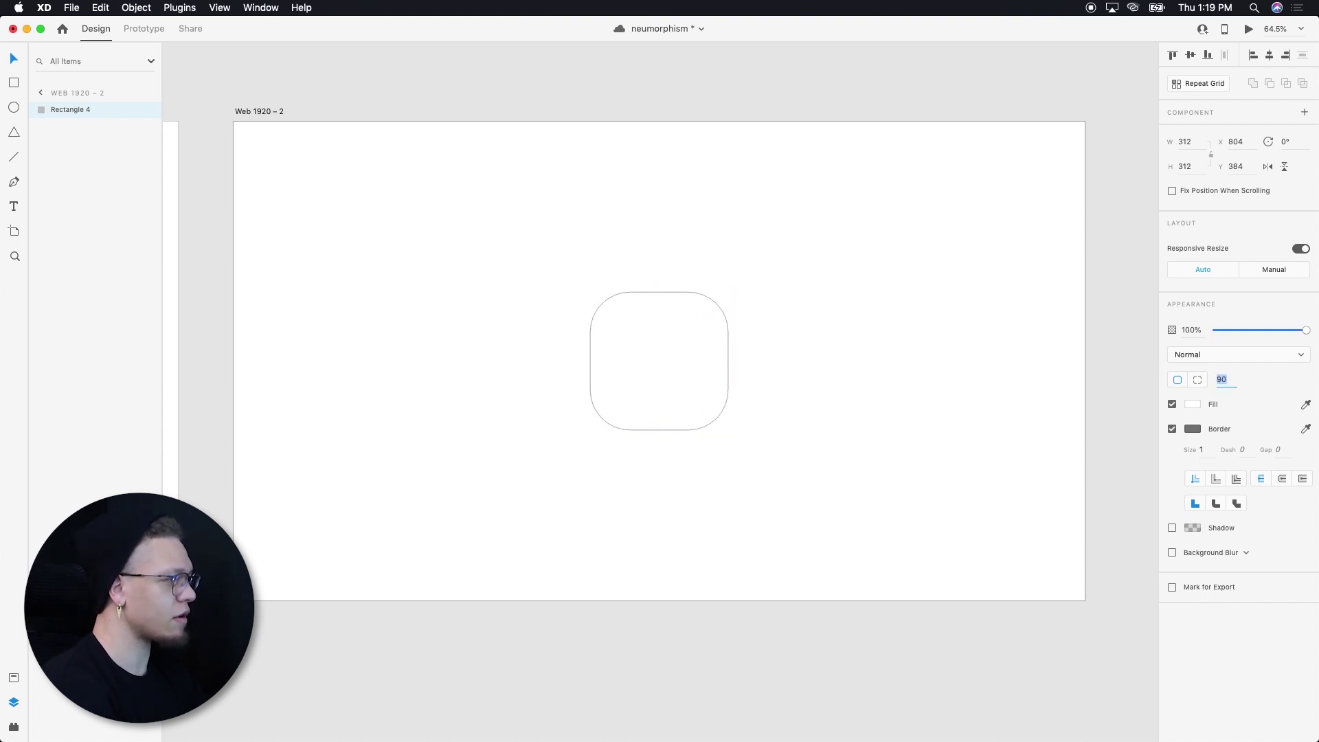
pyautogui.click(1173, 429)
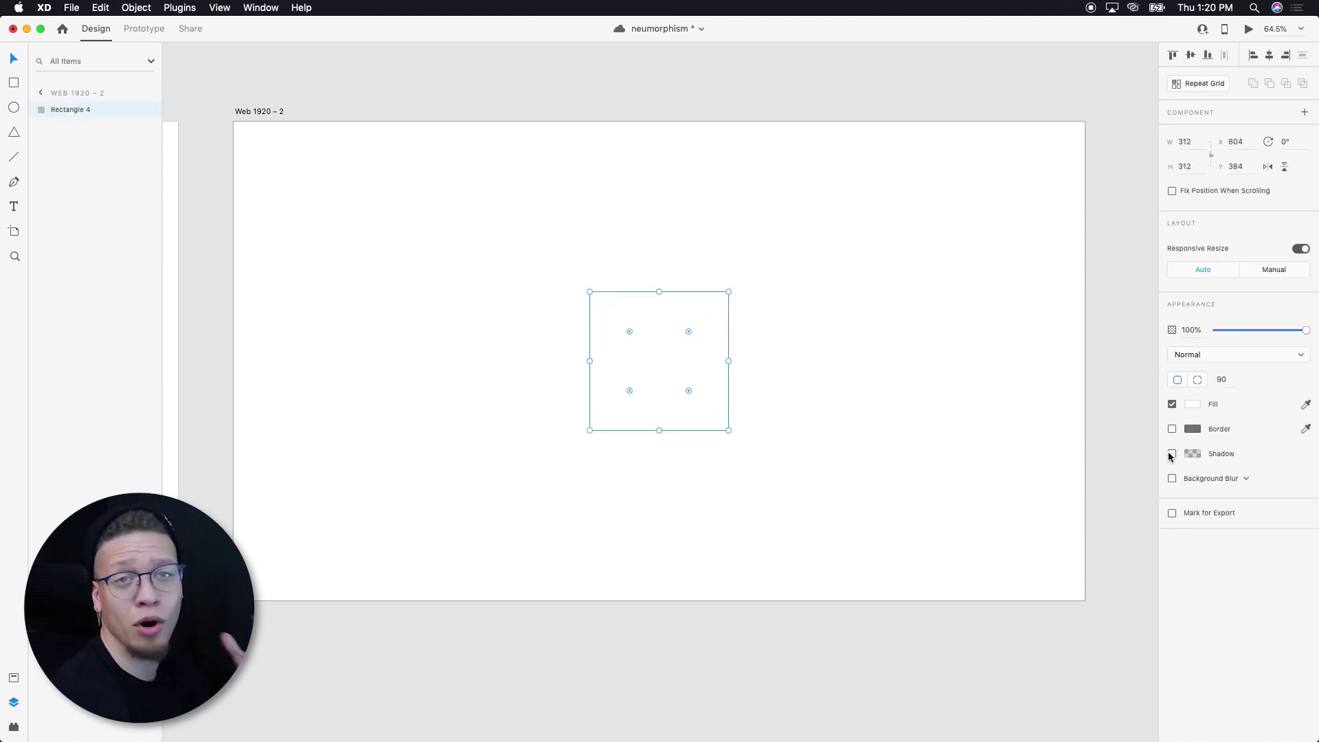
# - Add a shadow to the rounded square with X 20, Y 20 and blur 60
pyautogui.click(1173, 454)
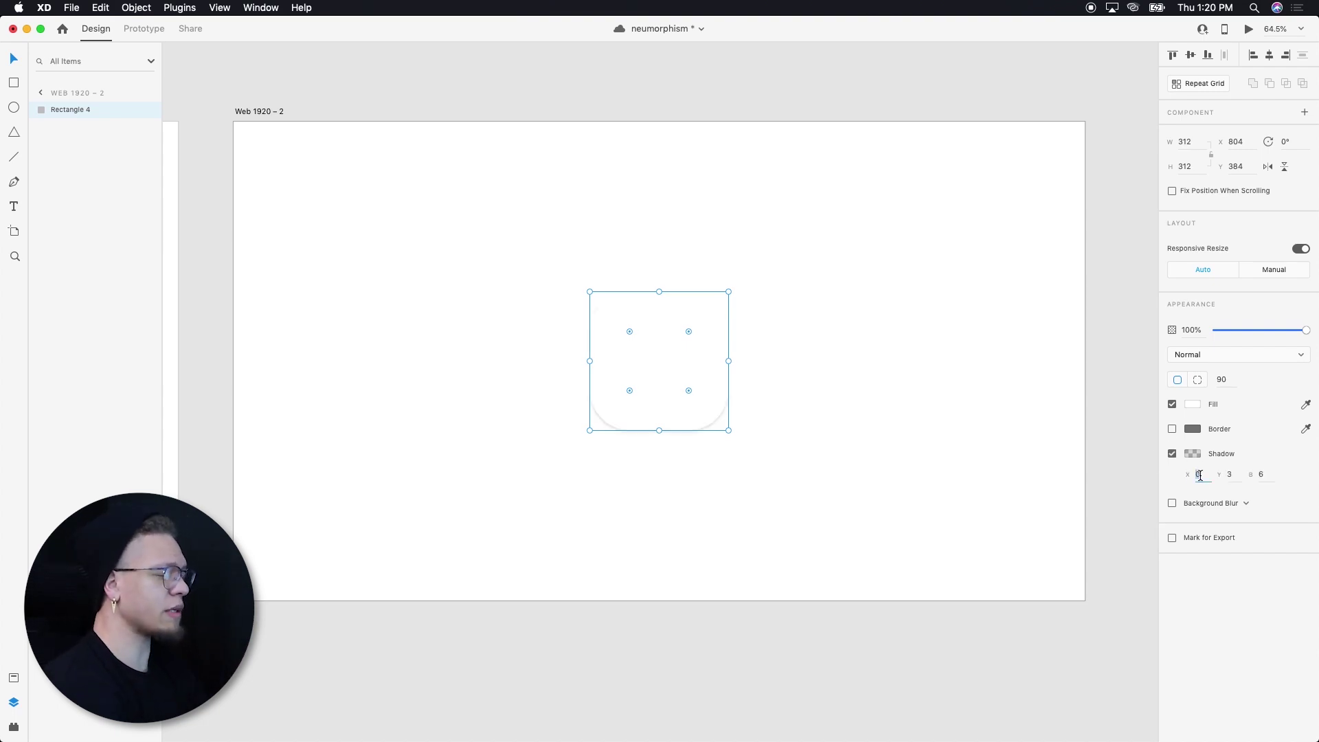
pyautogui.write('20')
pyautogui.press('Tab')
pyautogui.write('20')
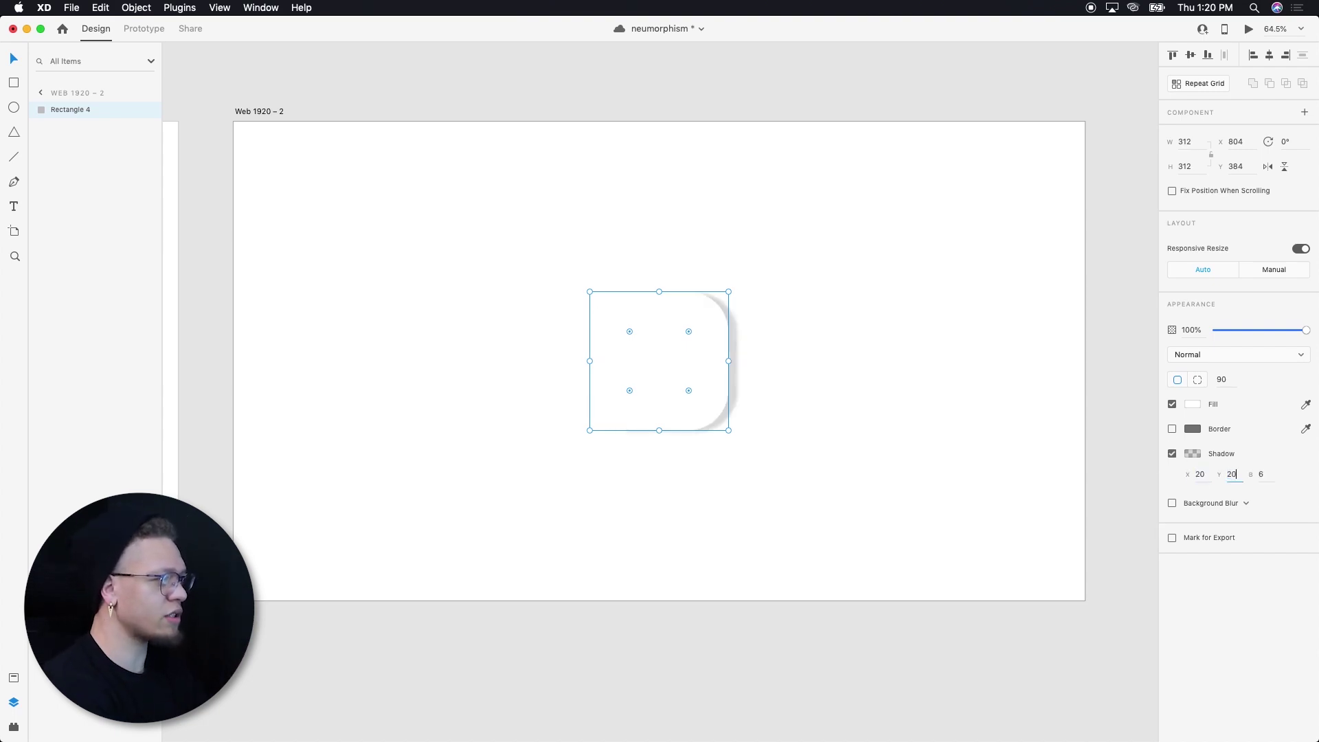
pyautogui.press('Tab')
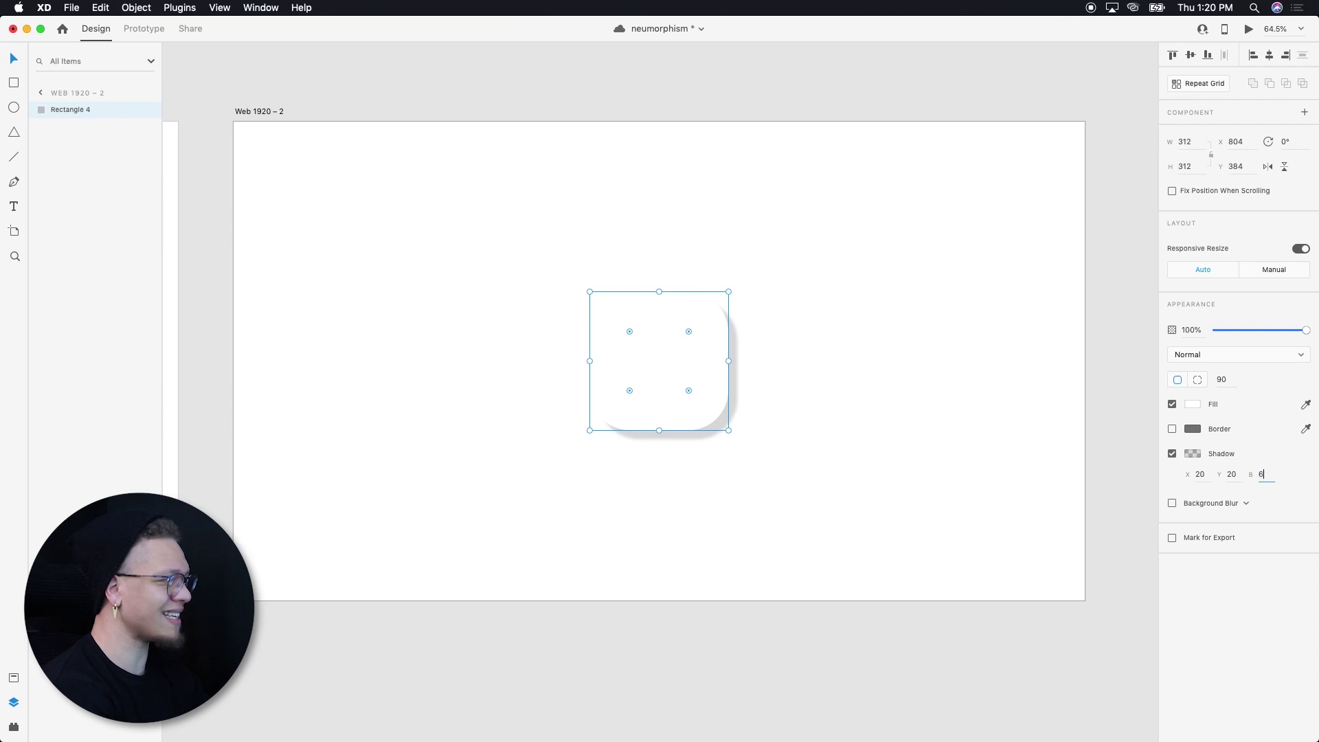
pyautogui.write('0')
pyautogui.press('Return')
pyautogui.click(859, 341)
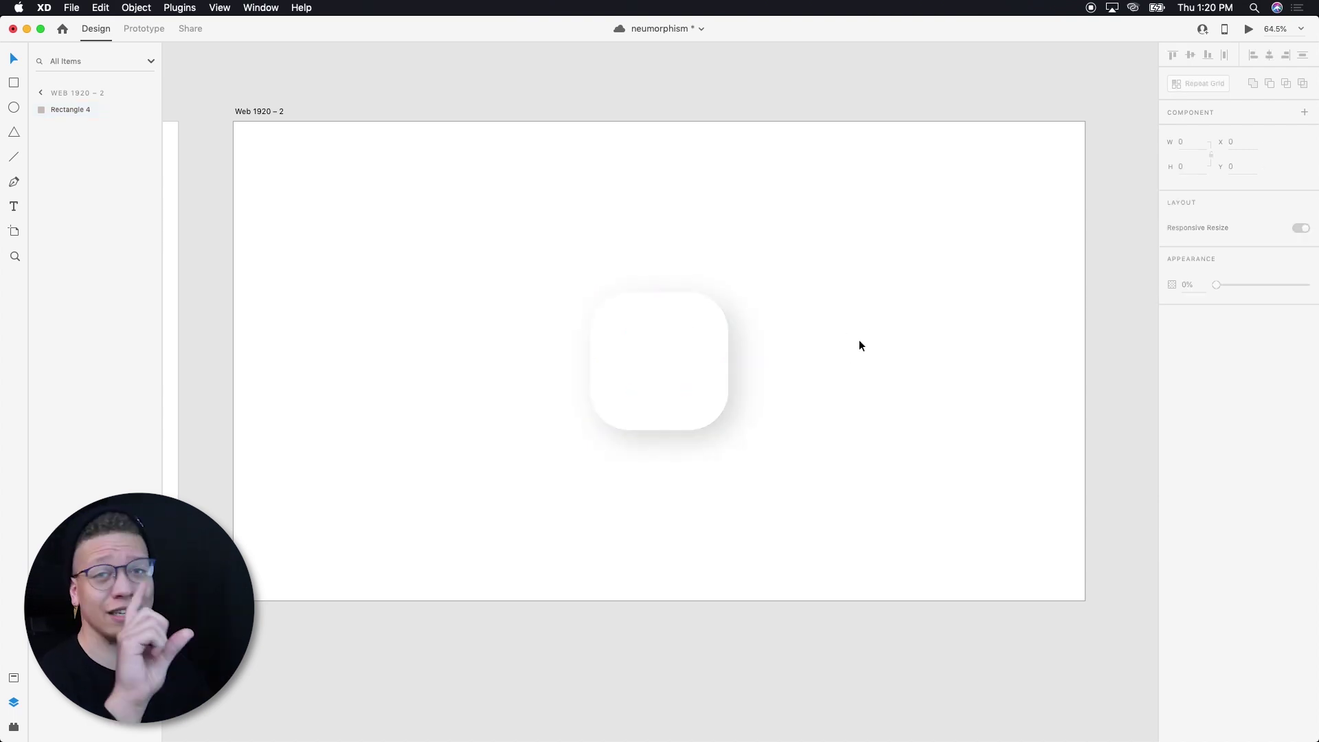
# - Duplicate the rounded square in place, set the copy's shadow to X -20, Y -20, blur 60, and lighten the shadow colour
pyautogui.click(706, 349)
pyautogui.press('super+d')
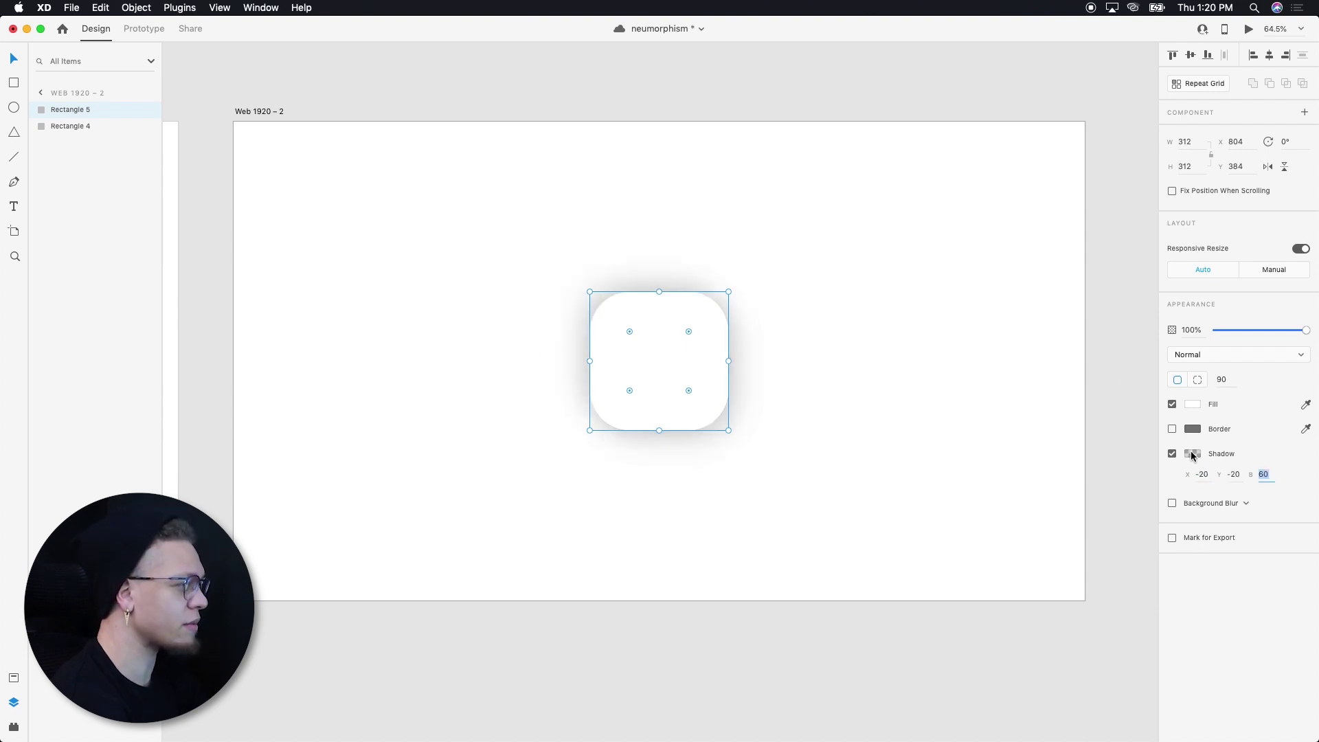
pyautogui.click(1193, 454)
pyautogui.moveTo(1037, 397); pyautogui.dragTo(1009, 385)
pyautogui.click(1004, 385)
# - Draw a borderless grey circle about 115 px wide in the artboard's upper right area and place a copy beside it
pyautogui.hscroll(-14, 928, 282)
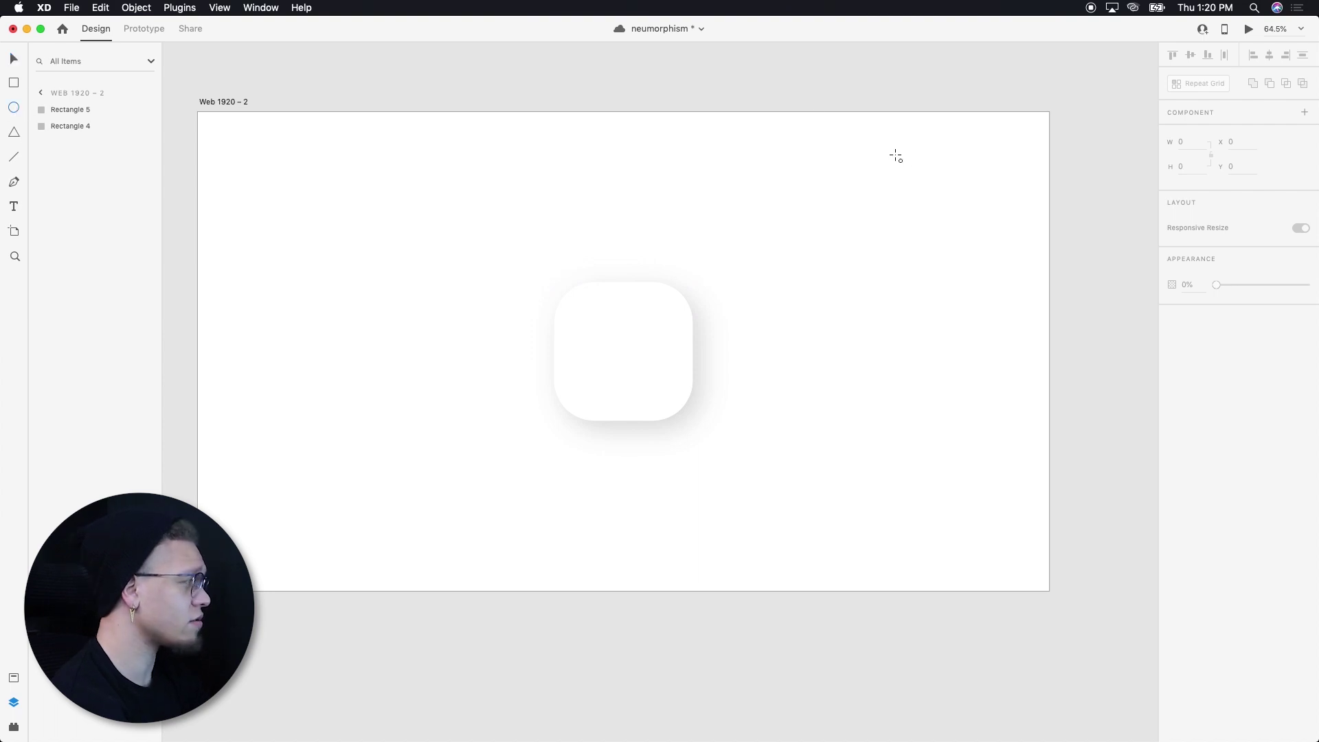
pyautogui.moveTo(830, 165); pyautogui.dragTo(882, 215)
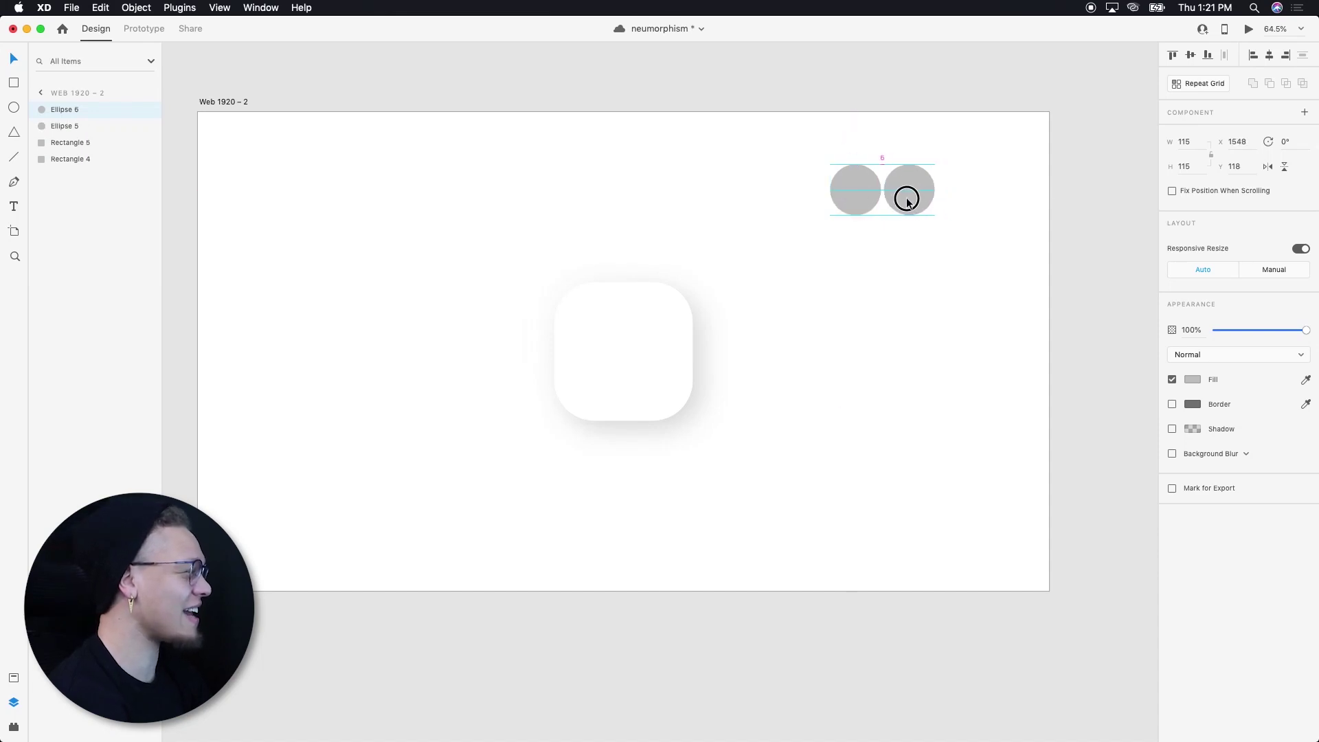
# - Draw a square about 128 px wide below the circles, remove its border and fill it with the circles' grey
pyautogui.scroll(5, 871, 199)
pyautogui.press('r')
pyautogui.moveTo(568, 411); pyautogui.dragTo(880, 670)
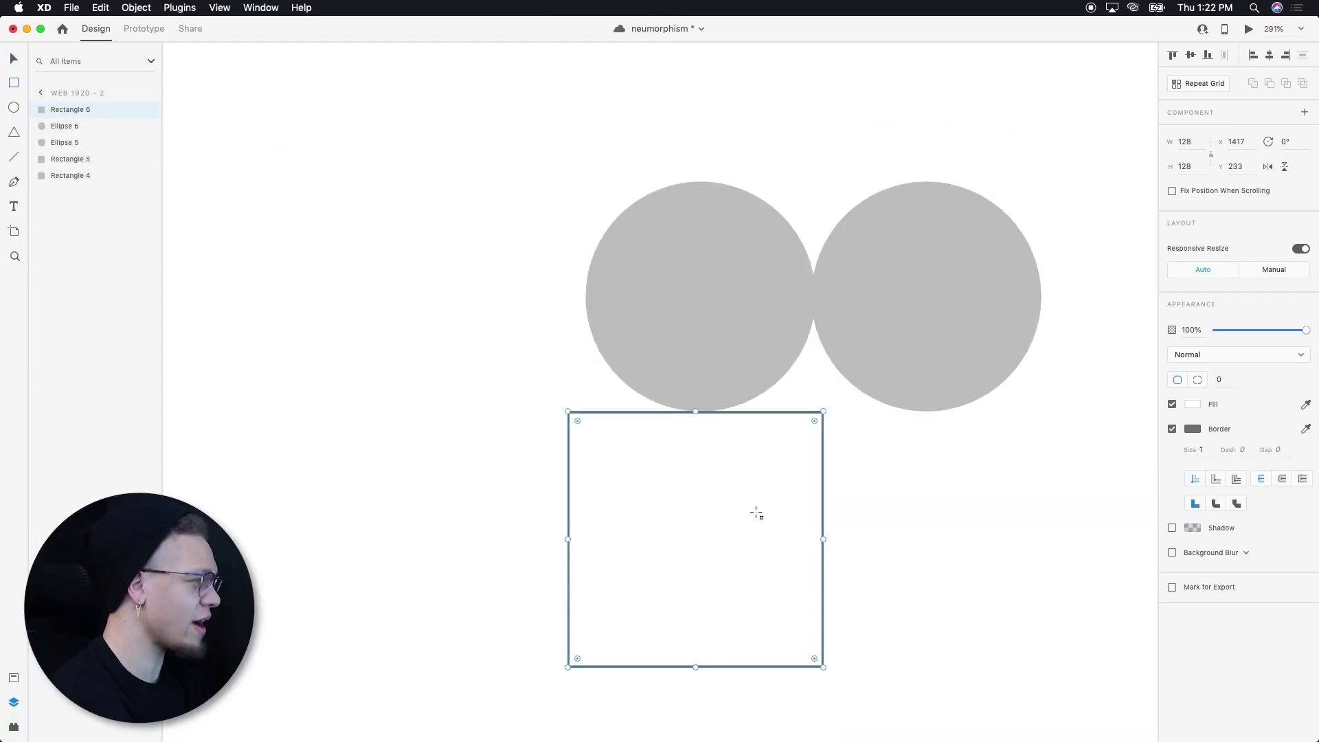
pyautogui.click(1172, 429)
pyautogui.click(1193, 404)
pyautogui.click(1166, 460)
pyautogui.click(916, 265)
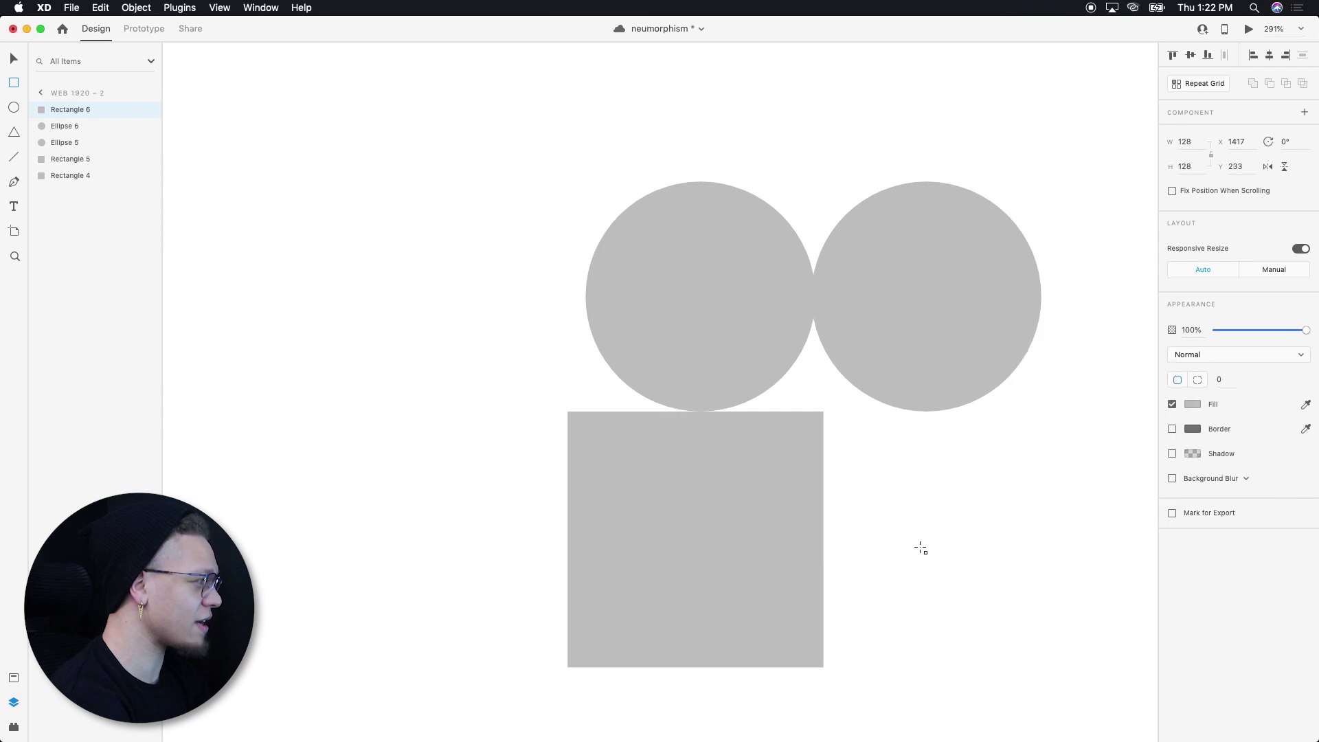
# - Rotate the grey square into a diamond fitted beneath the two circles as a heart tip, and lower its top anchor point
pyautogui.press('v')
pyautogui.moveTo(829, 674); pyautogui.dragTo(692, 719)
pyautogui.moveTo(683, 570); pyautogui.dragTo(804, 413)
pyautogui.doubleClick(804, 414)
pyautogui.moveTo(815, 204); pyautogui.dragTo(815, 262)
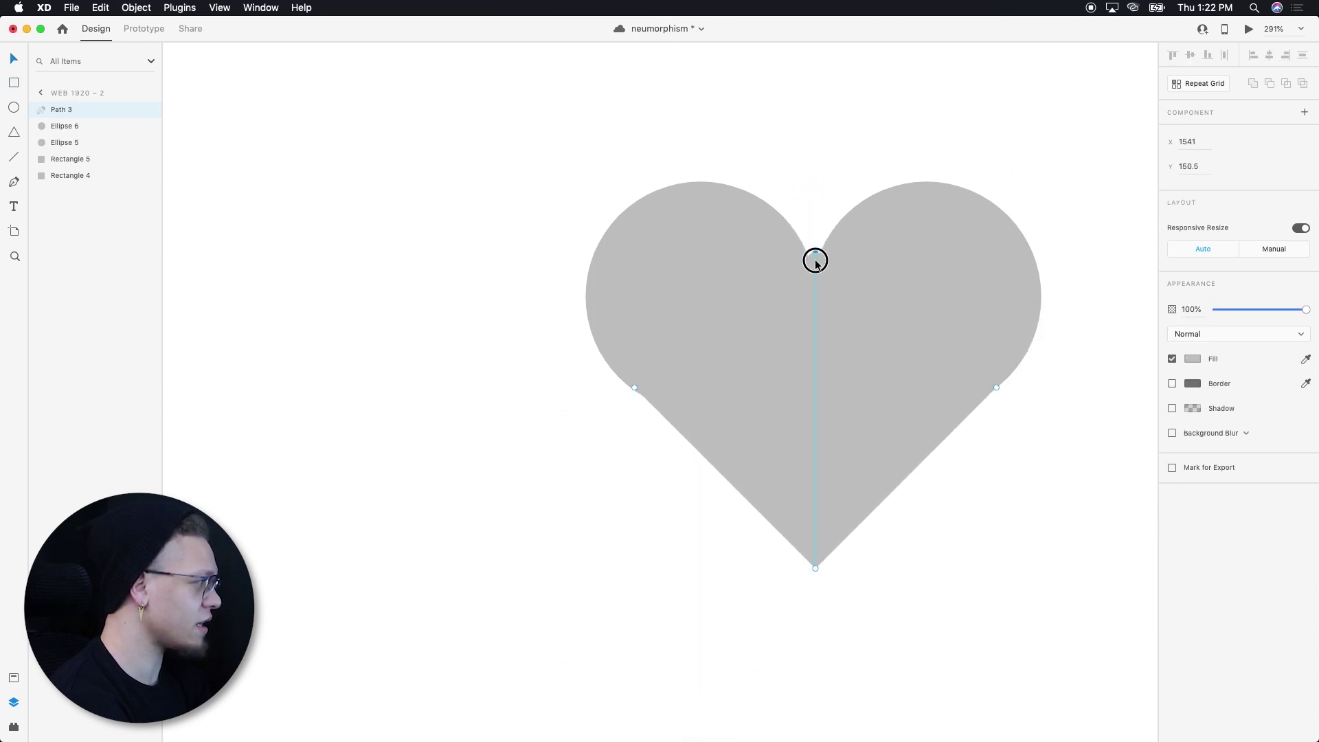
# - Unite the two circles and the diamond into one heart shape and refine the joins along its lower sides
pyautogui.moveTo(663, 124); pyautogui.dragTo(995, 536)
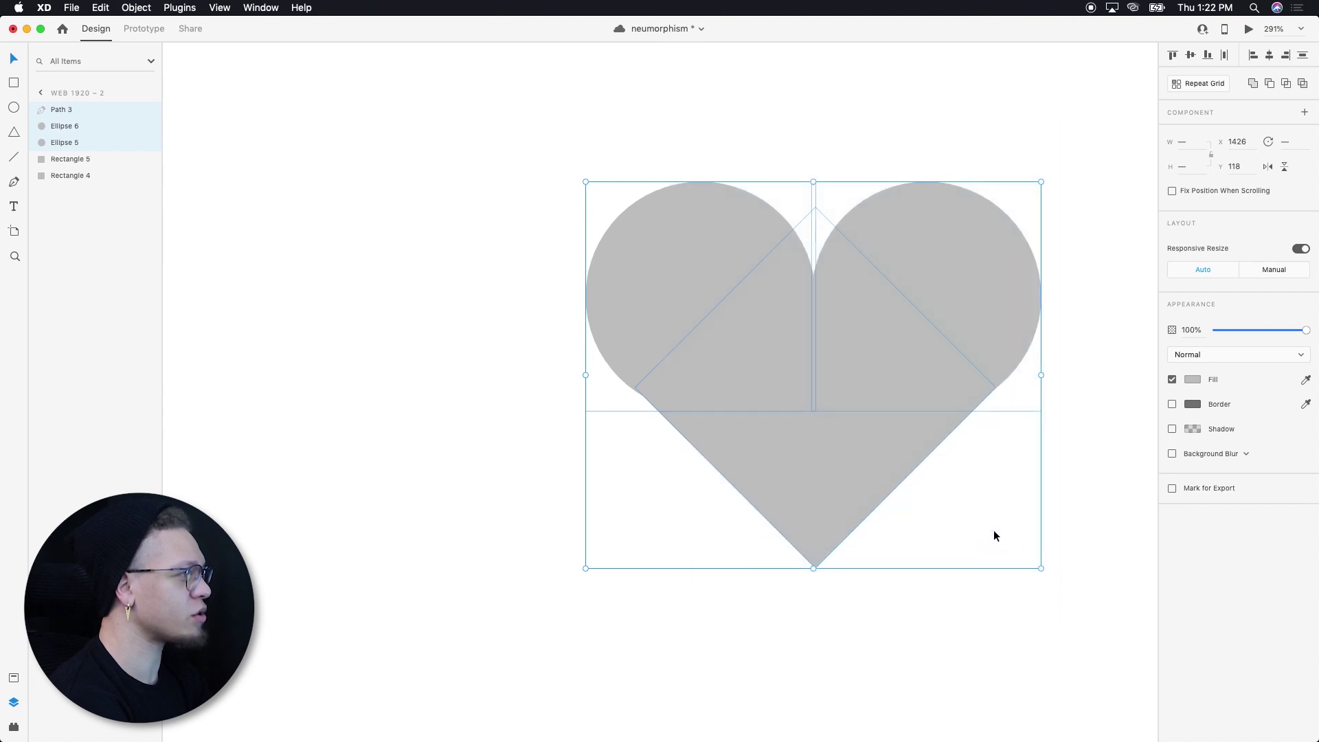
pyautogui.click(1254, 85)
pyautogui.scroll(5, 723, 262)
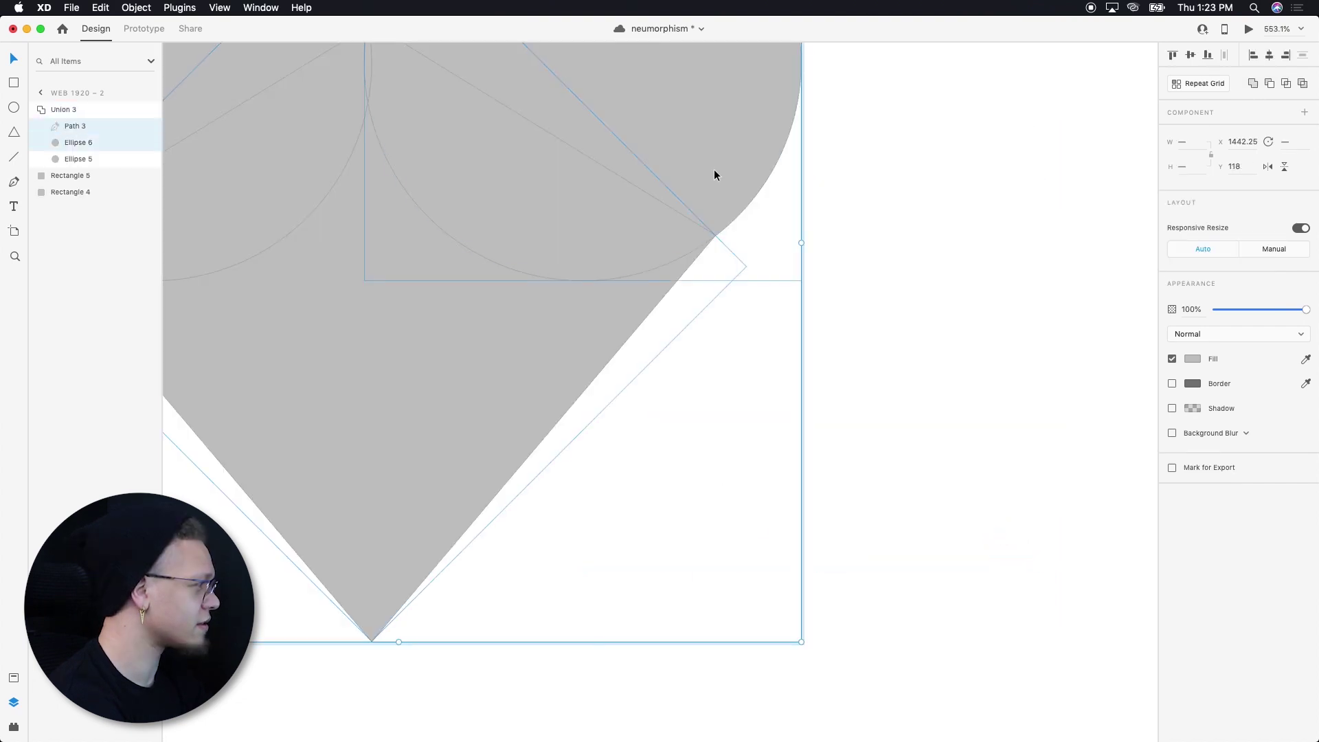
pyautogui.scroll(-10, 558, 367)
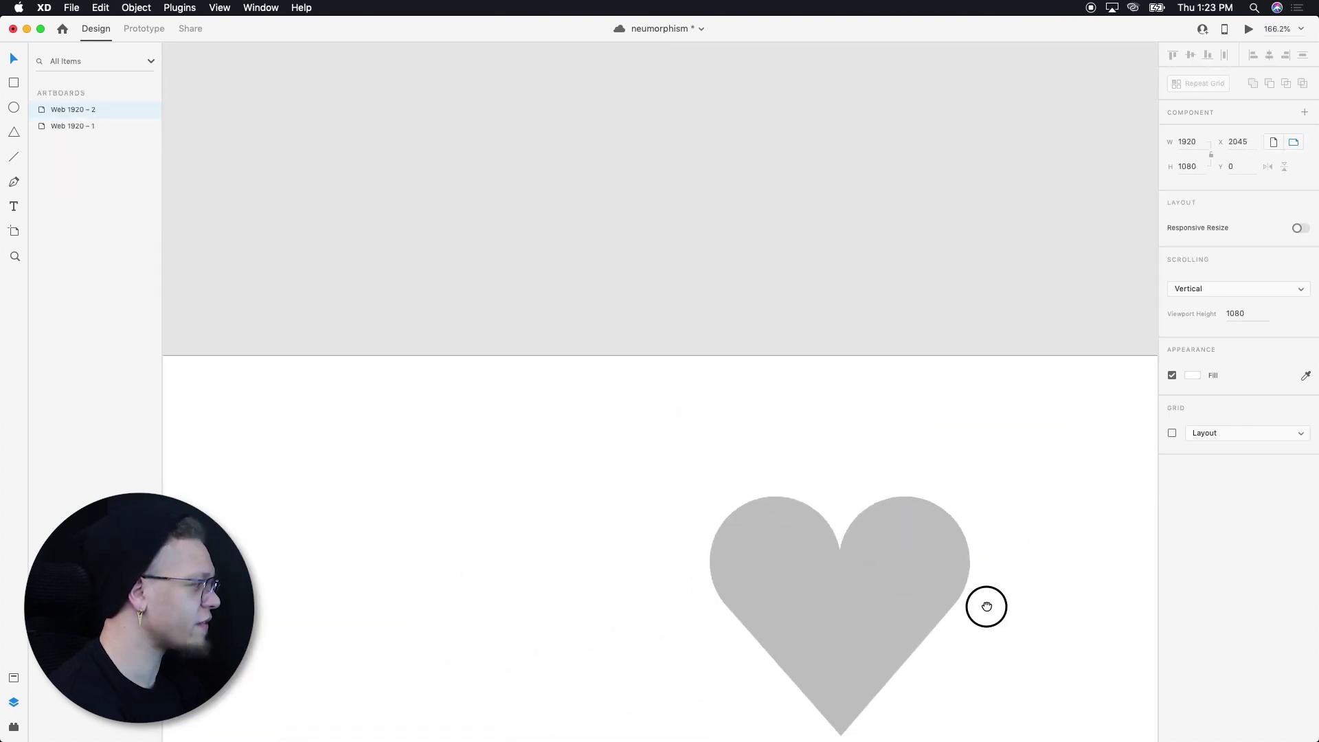
pyautogui.scroll(-5, 986, 604)
# - Move the heart closer to the rounded square, to X 1353, Y 217
pyautogui.press('super+c')
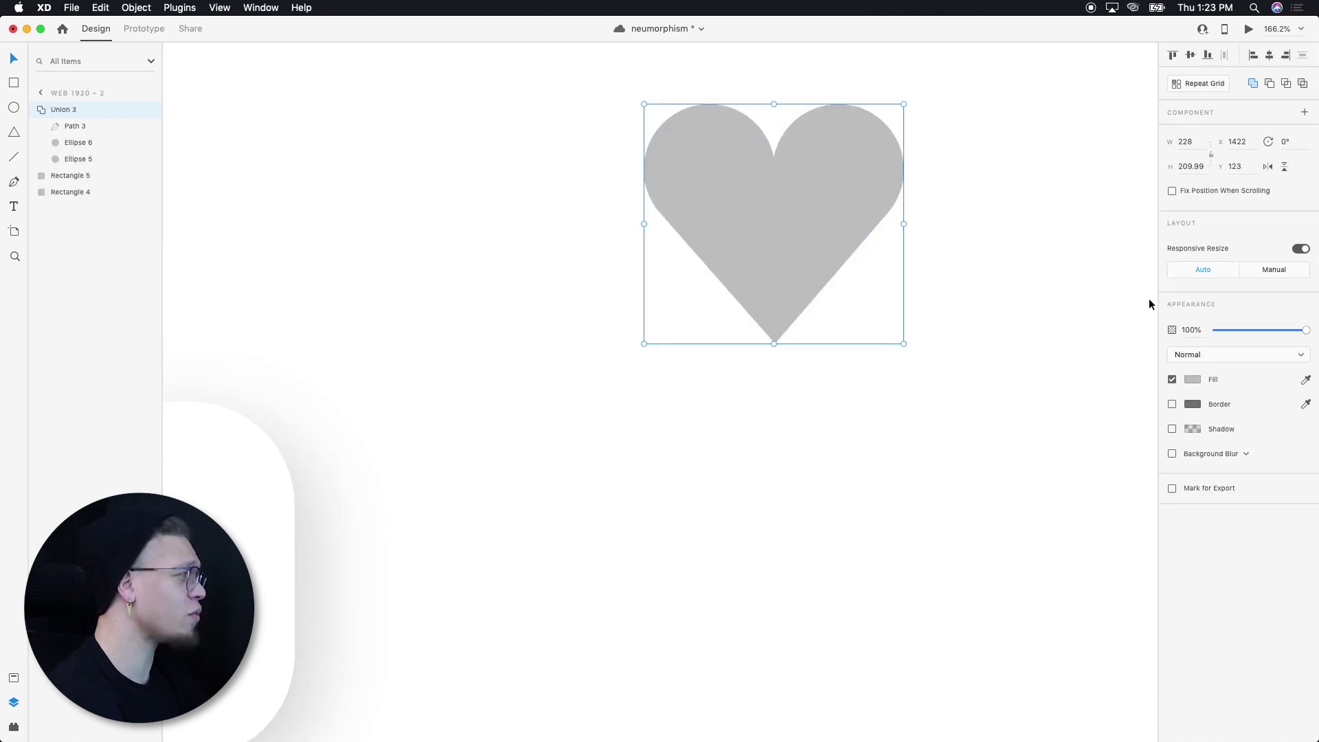
pyautogui.click(958, 254)
pyautogui.click(797, 182)
pyautogui.moveTo(680, 311); pyautogui.dragTo(689, 247)
pyautogui.moveTo(422, 465); pyautogui.dragTo(971, 224)
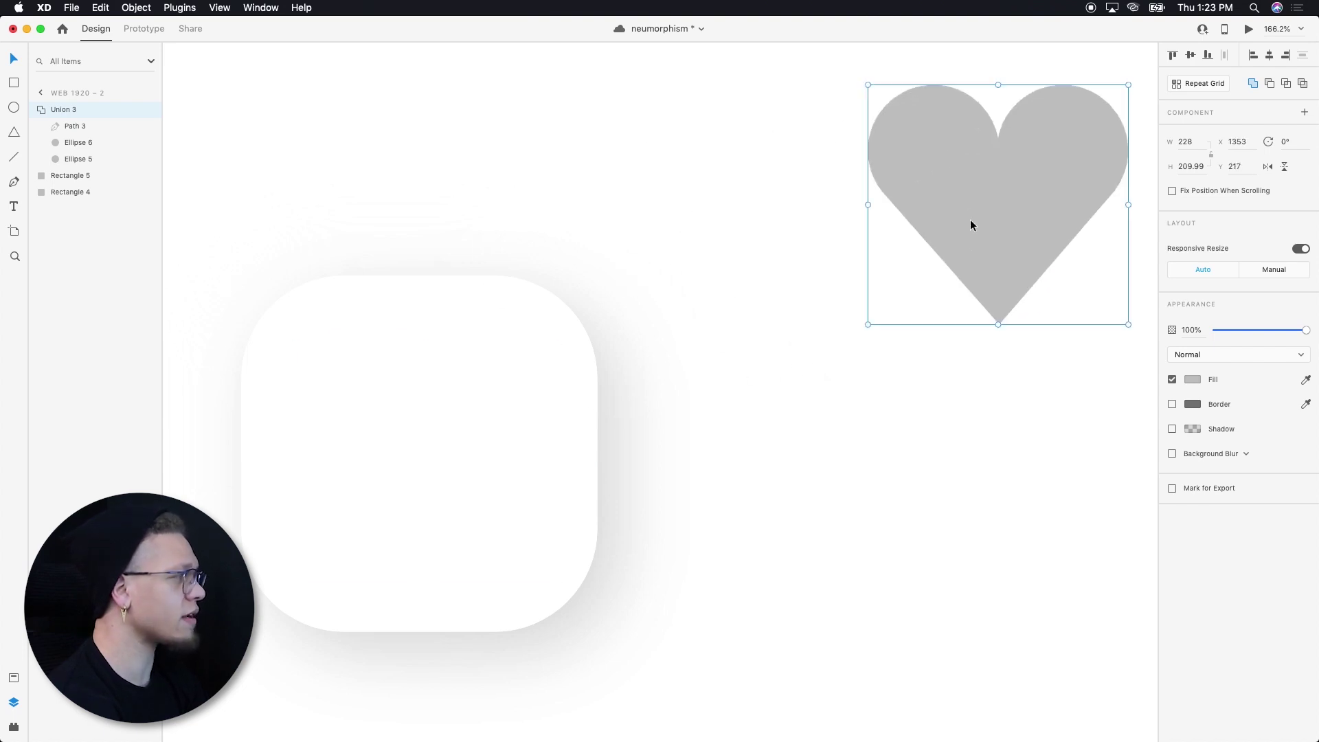
# - Add a shadow to the heart with X 2, Y 2 and blur 0, and darken the shadow colour
pyautogui.click(1173, 429)
pyautogui.click(1268, 451)
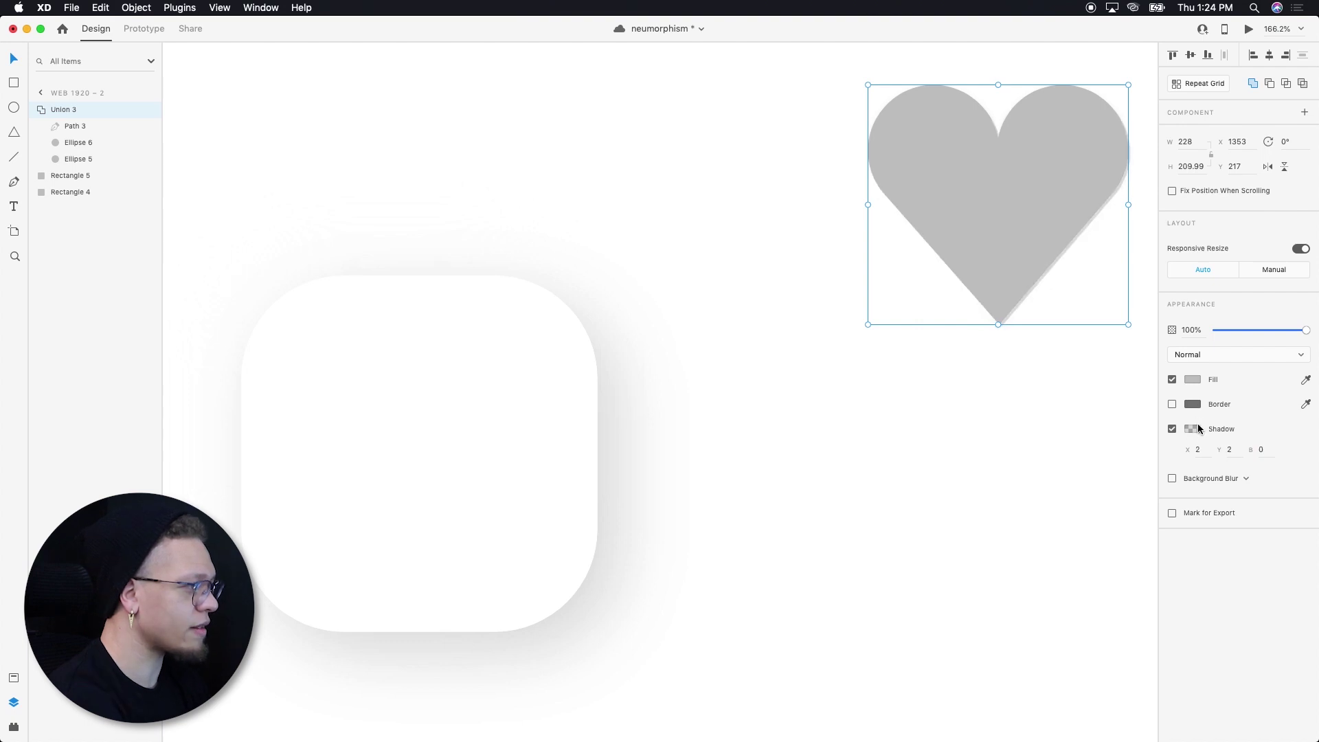
pyautogui.click(1194, 429)
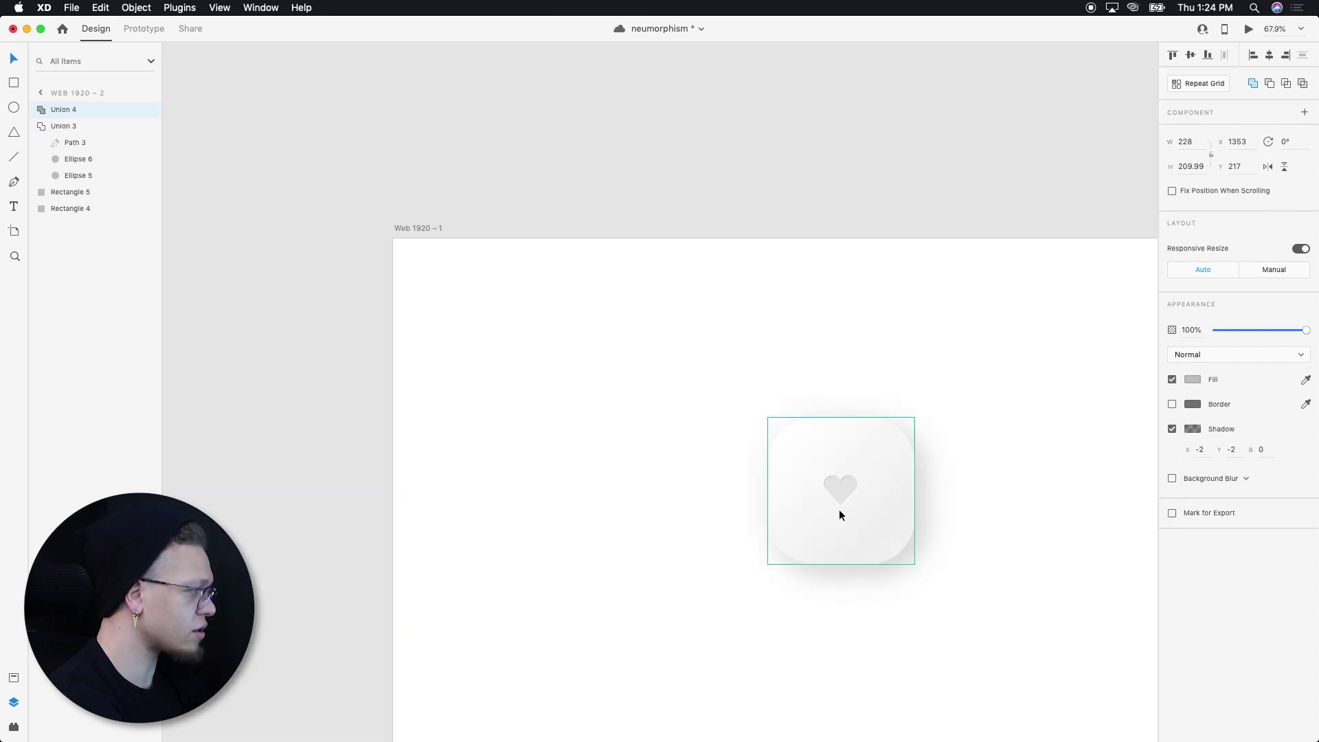
pyautogui.scroll(5, 839, 510)
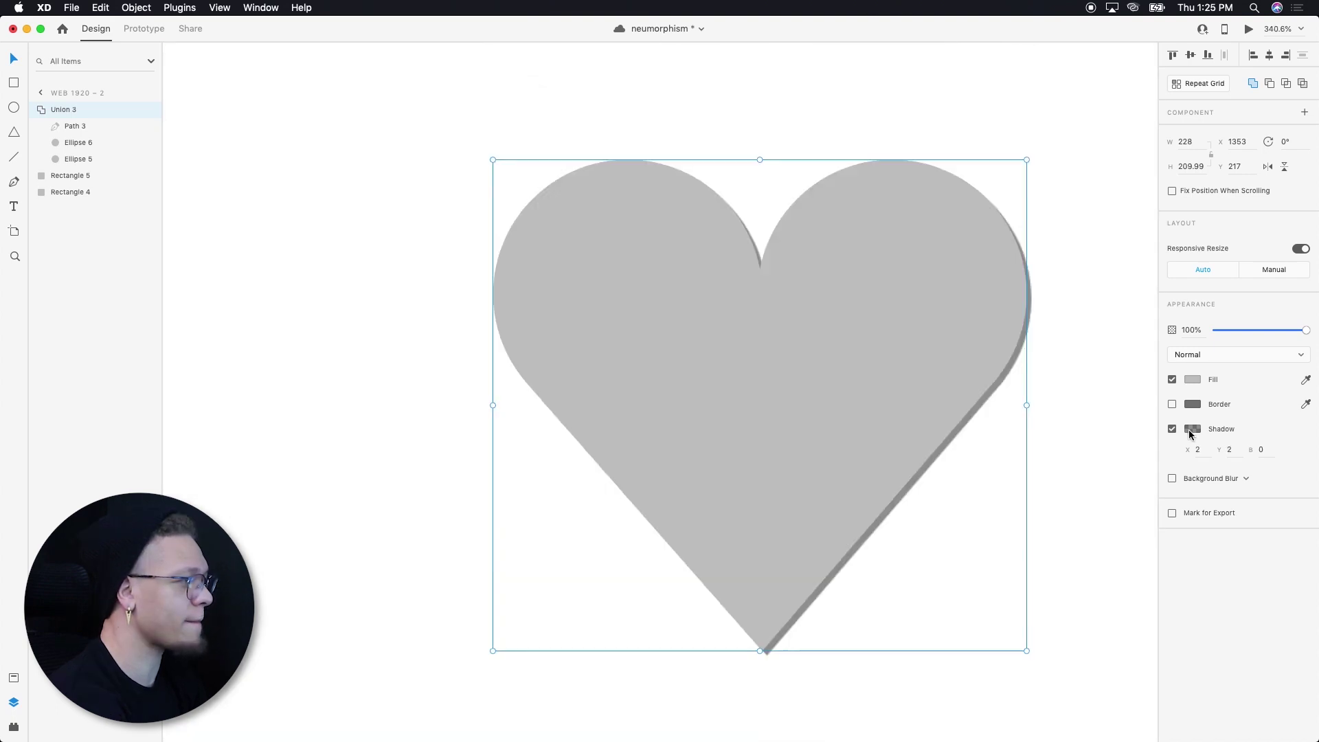
# - Duplicate the heart in place and give the copy a light grey shadow with X -2, Y -2 and blur 0
pyautogui.click(947, 255)
pyautogui.press('super+d')
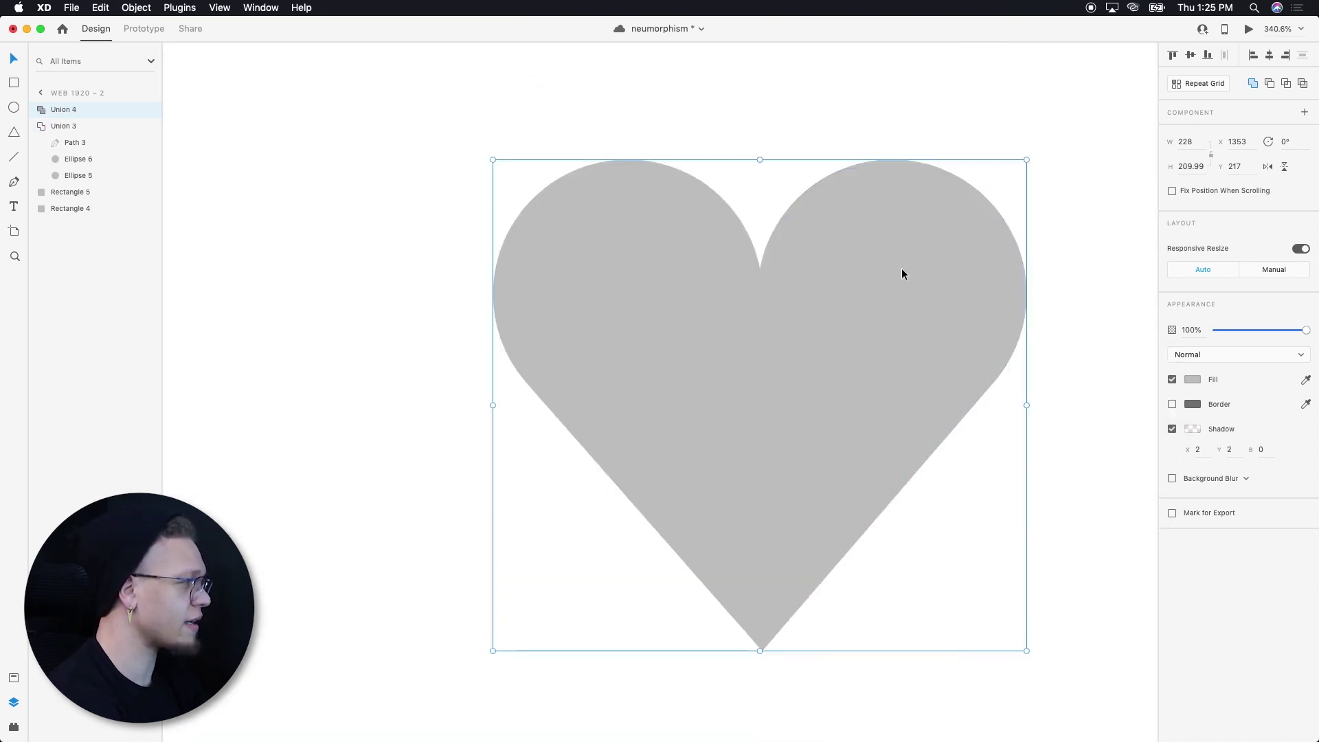
pyautogui.click(1191, 430)
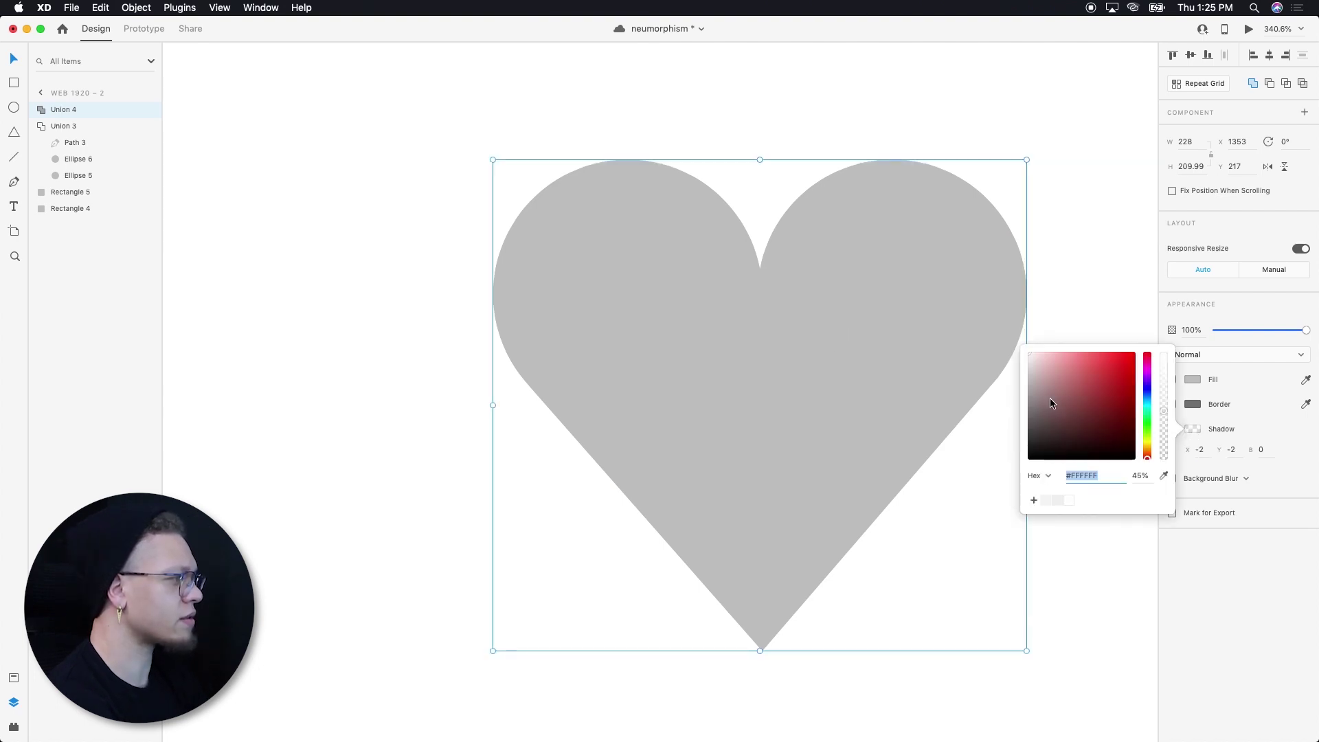
pyautogui.moveTo(1051, 403); pyautogui.dragTo(996, 385)
pyautogui.click(1087, 182)
# - Group the two stacked heart shapes
pyautogui.scroll(-4, 948, 249)
pyautogui.moveTo(744, 171); pyautogui.dragTo(940, 410)
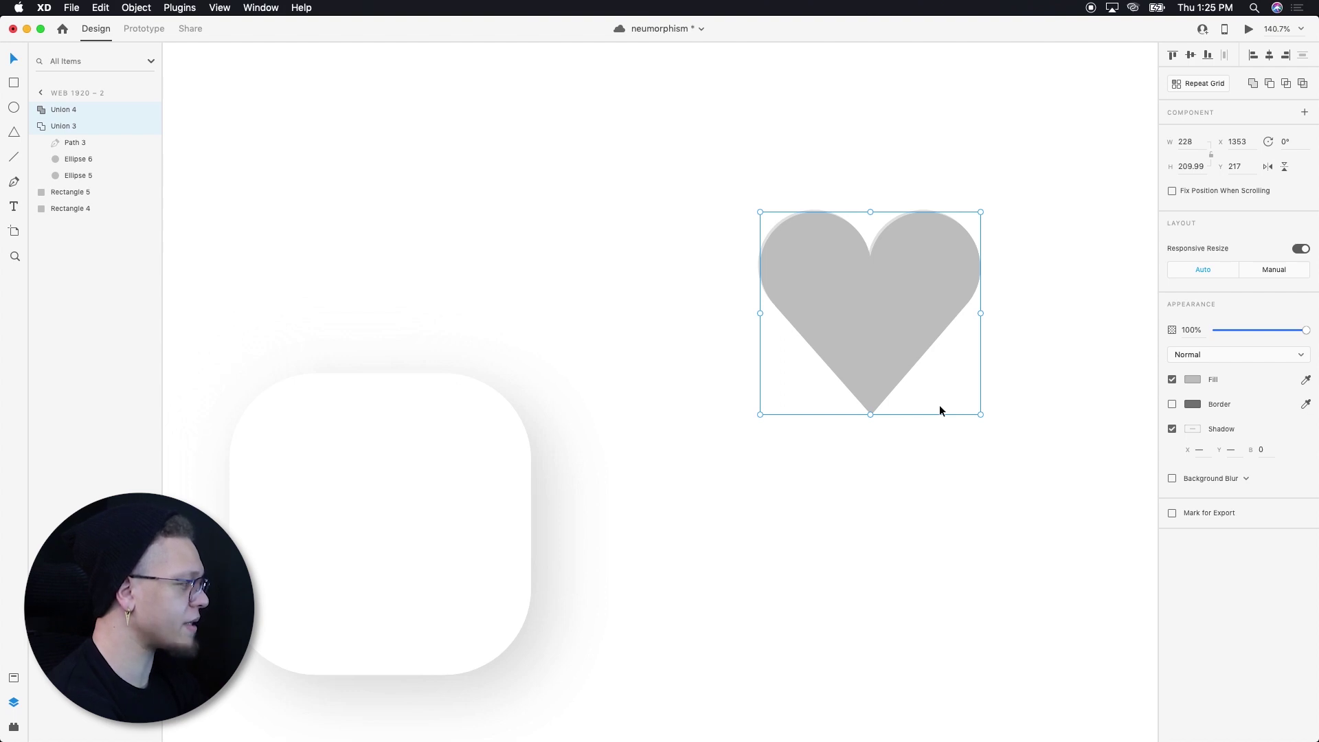
pyautogui.press('super+g')
pyautogui.click(471, 537)
pyautogui.hscroll(-5, 681, 466)
pyautogui.scroll(-3, 680, 466)
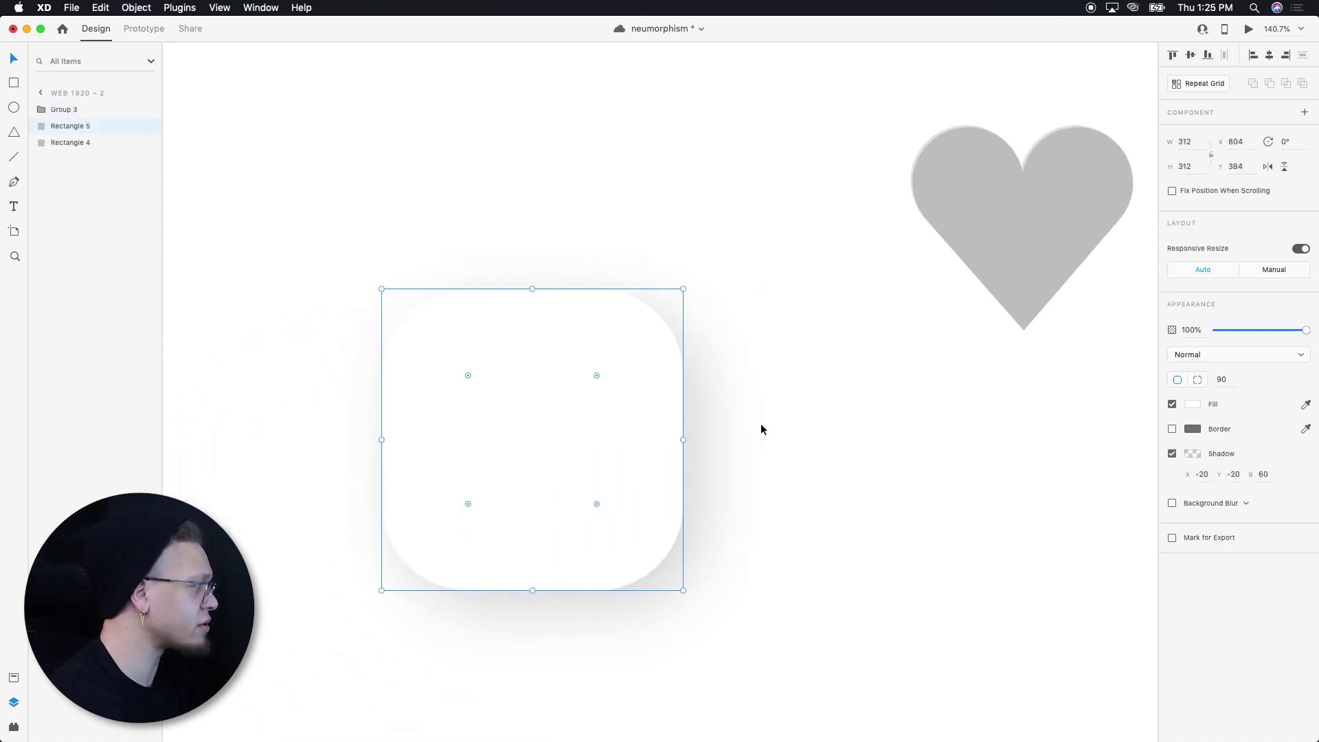
pyautogui.click(417, 228)
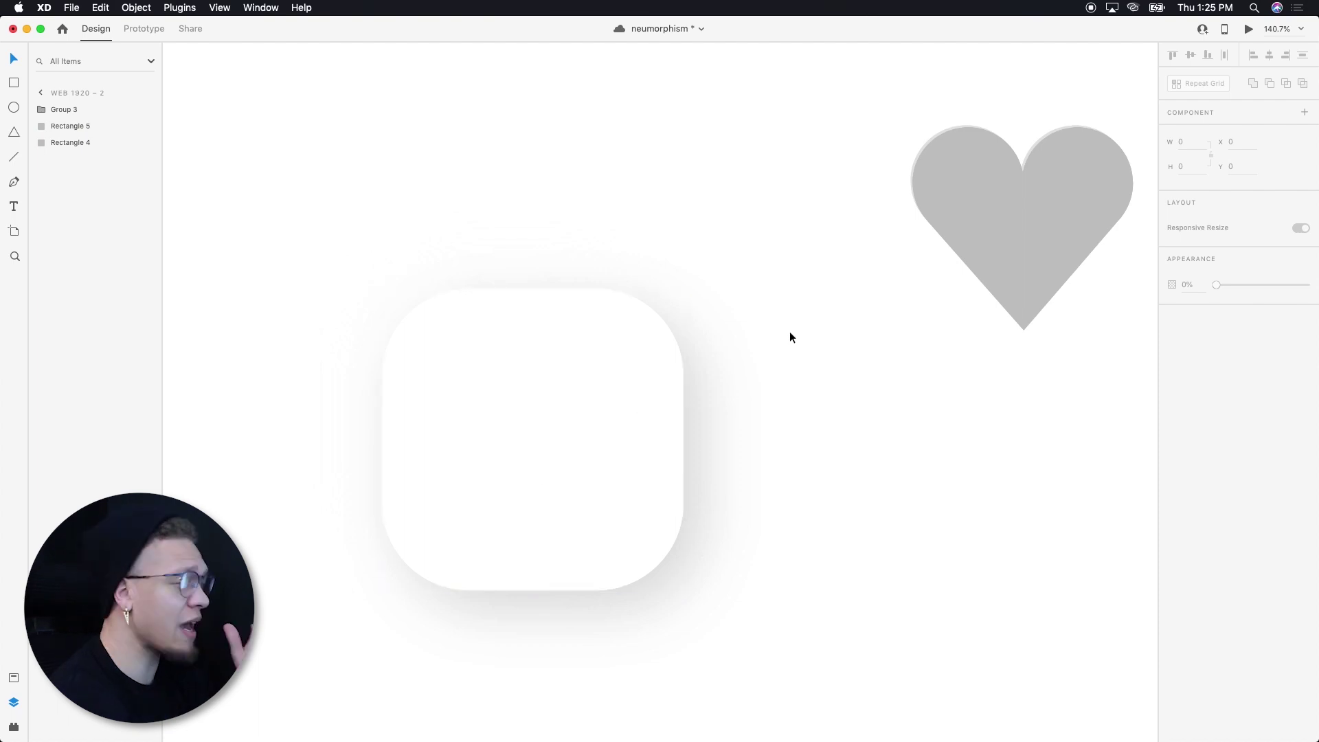
# - Give the front rounded square a linear gradient fill running diagonally from white at its upper-left corner to grey at its lower-right corner
pyautogui.scroll(-5, 521, 464)
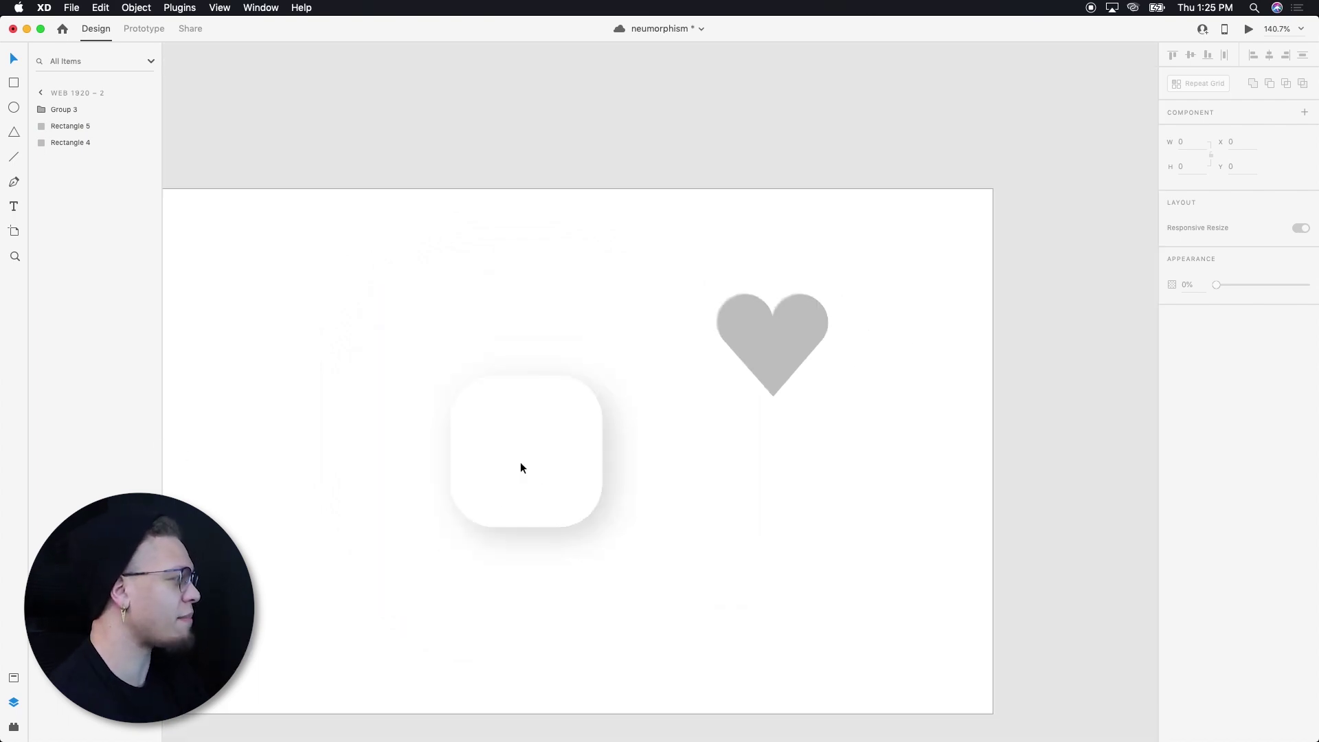
pyautogui.click(1193, 405)
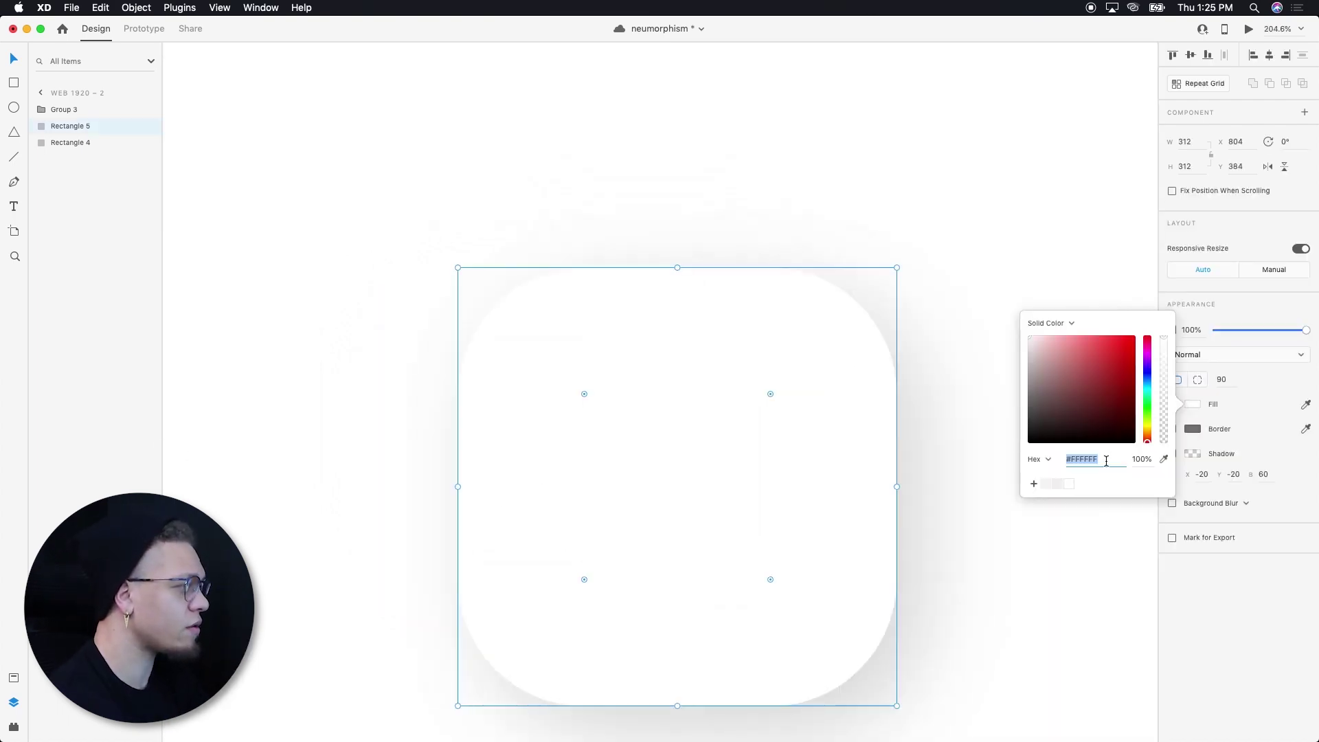
pyautogui.click(1050, 323)
pyautogui.click(1058, 340)
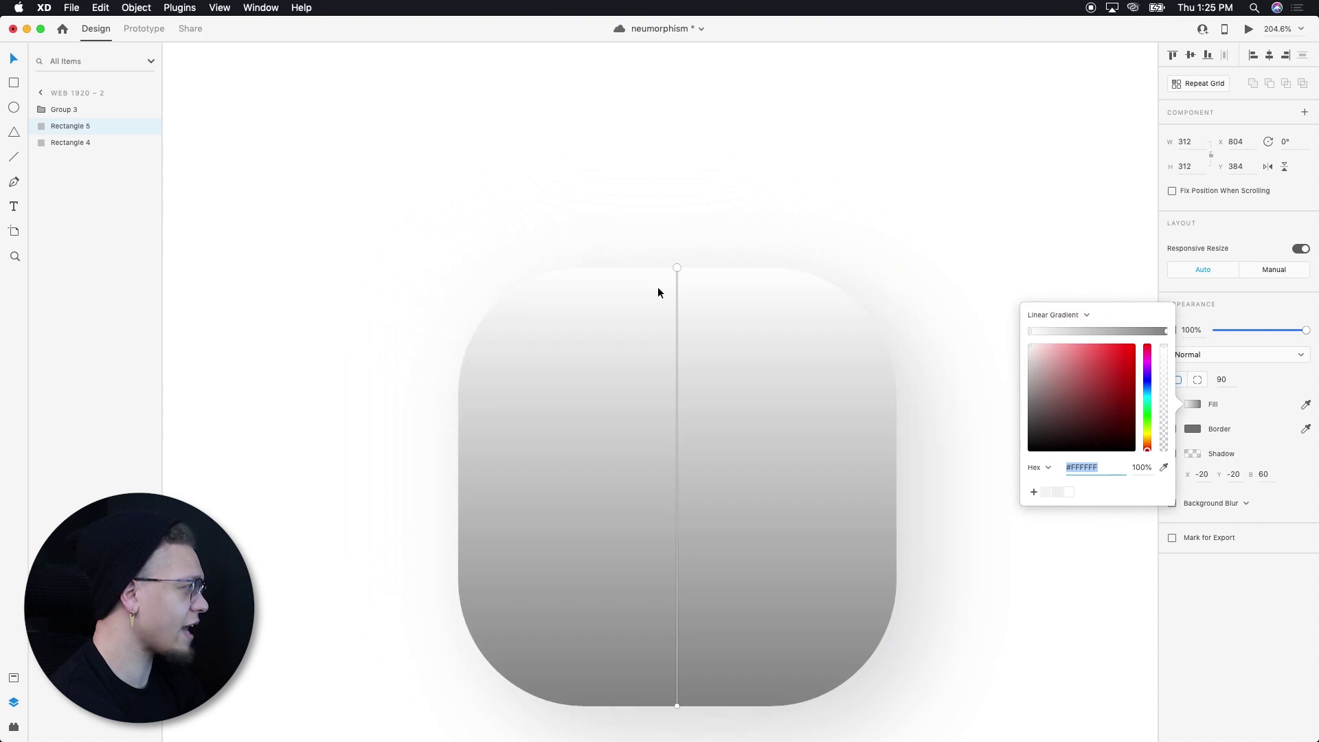
pyautogui.moveTo(677, 268); pyautogui.dragTo(861, 664)
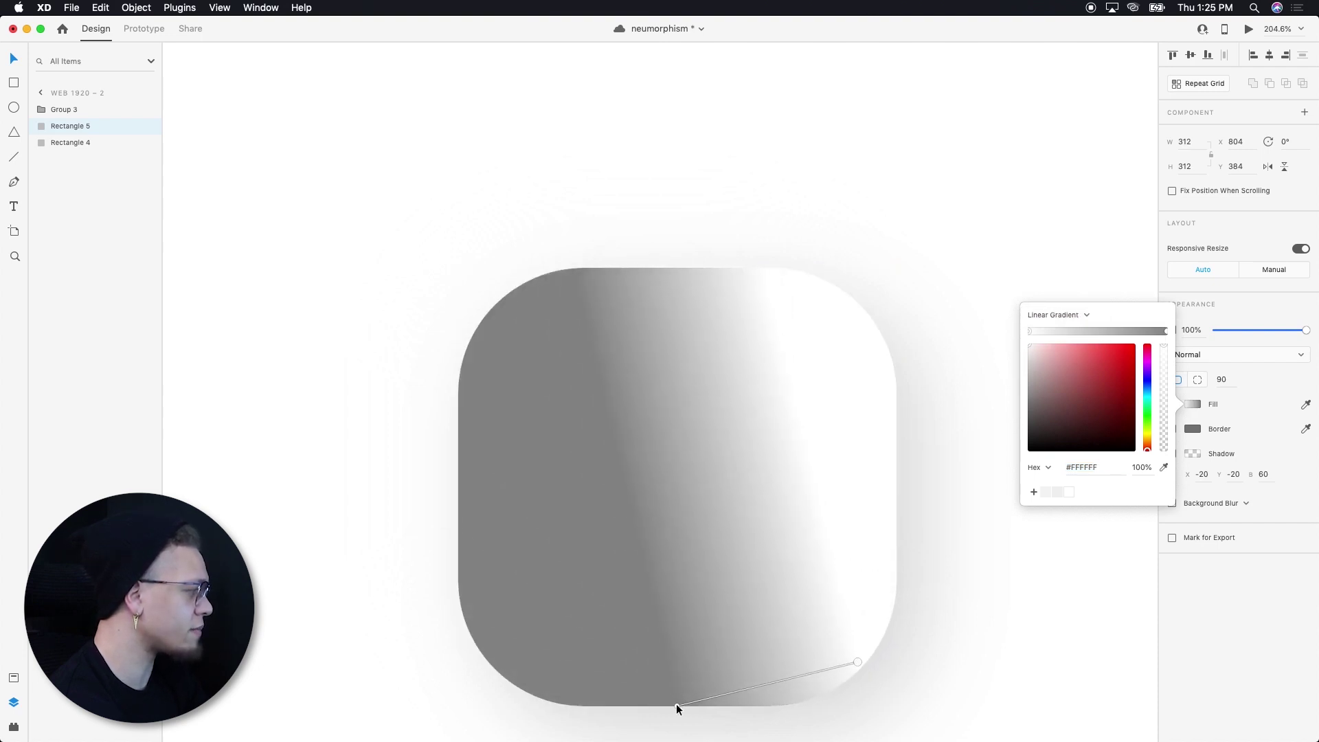
pyautogui.moveTo(677, 705); pyautogui.dragTo(866, 565)
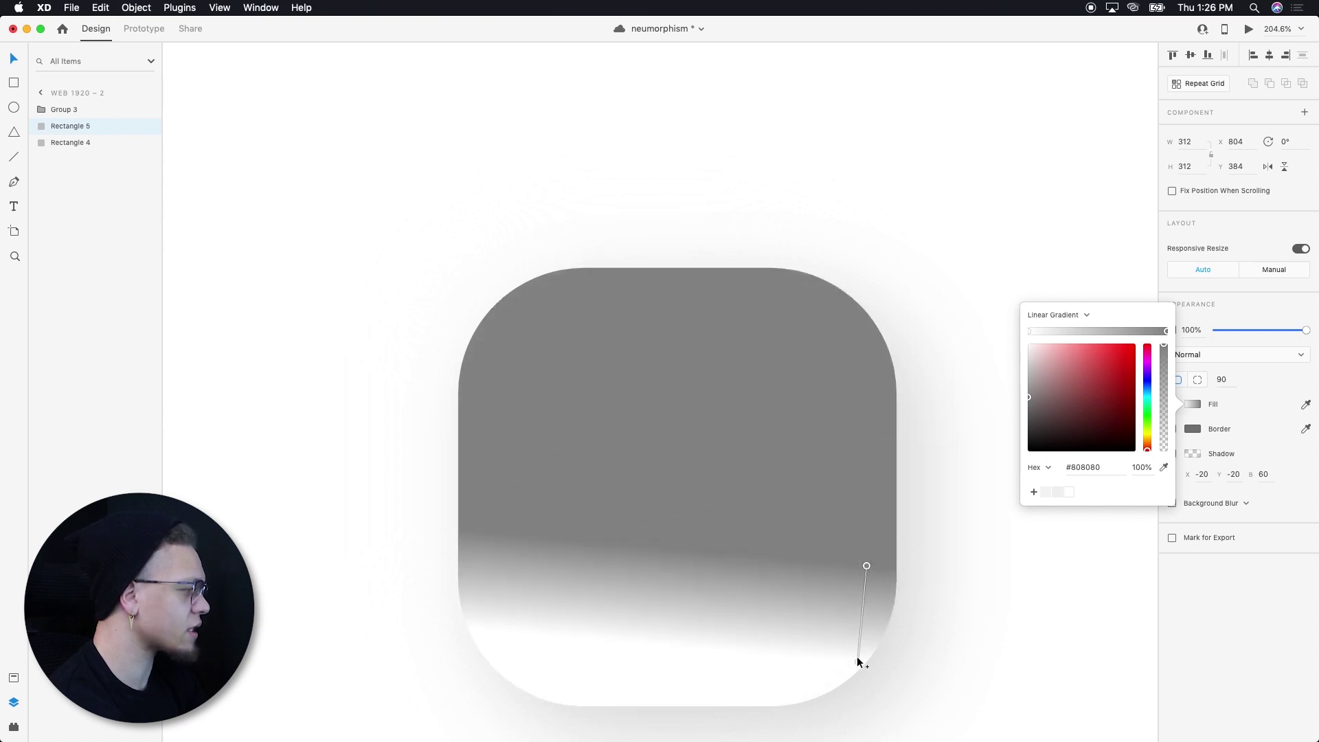
pyautogui.moveTo(858, 661); pyautogui.dragTo(514, 314)
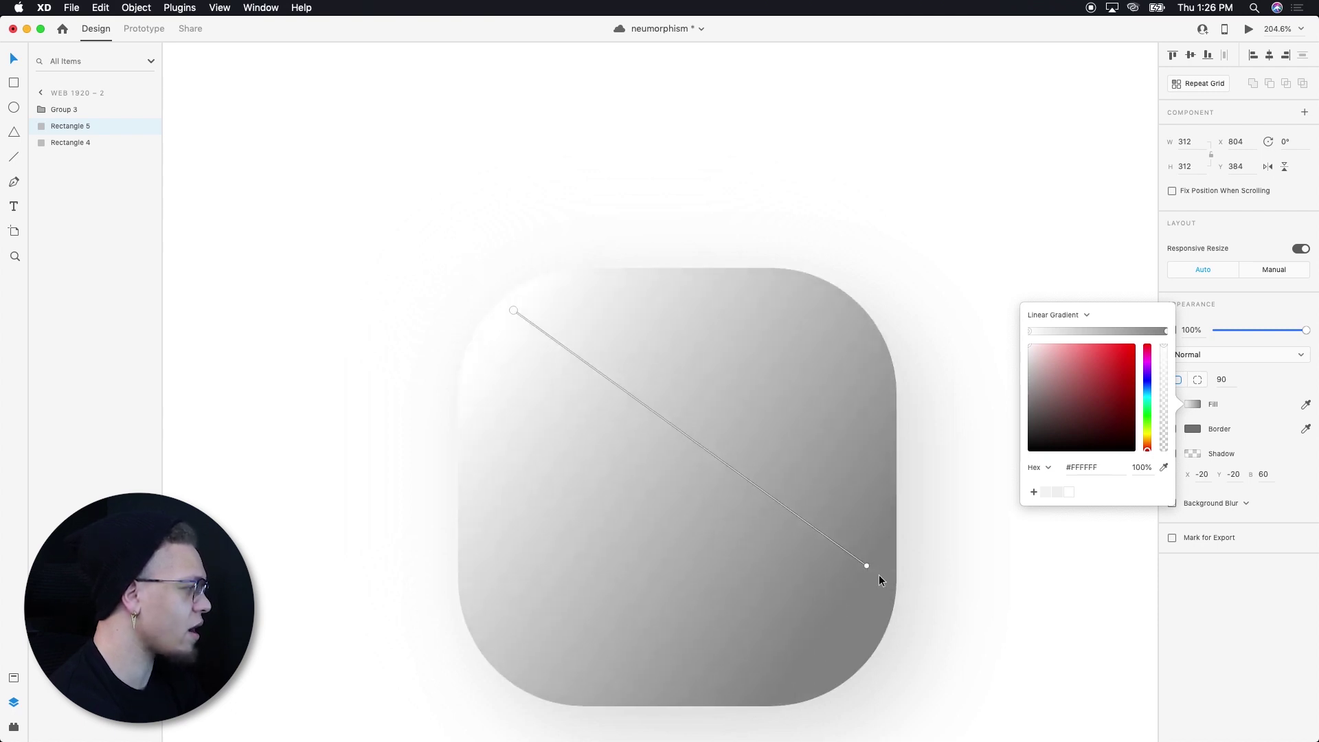
pyautogui.scroll(-3, 736, 382)
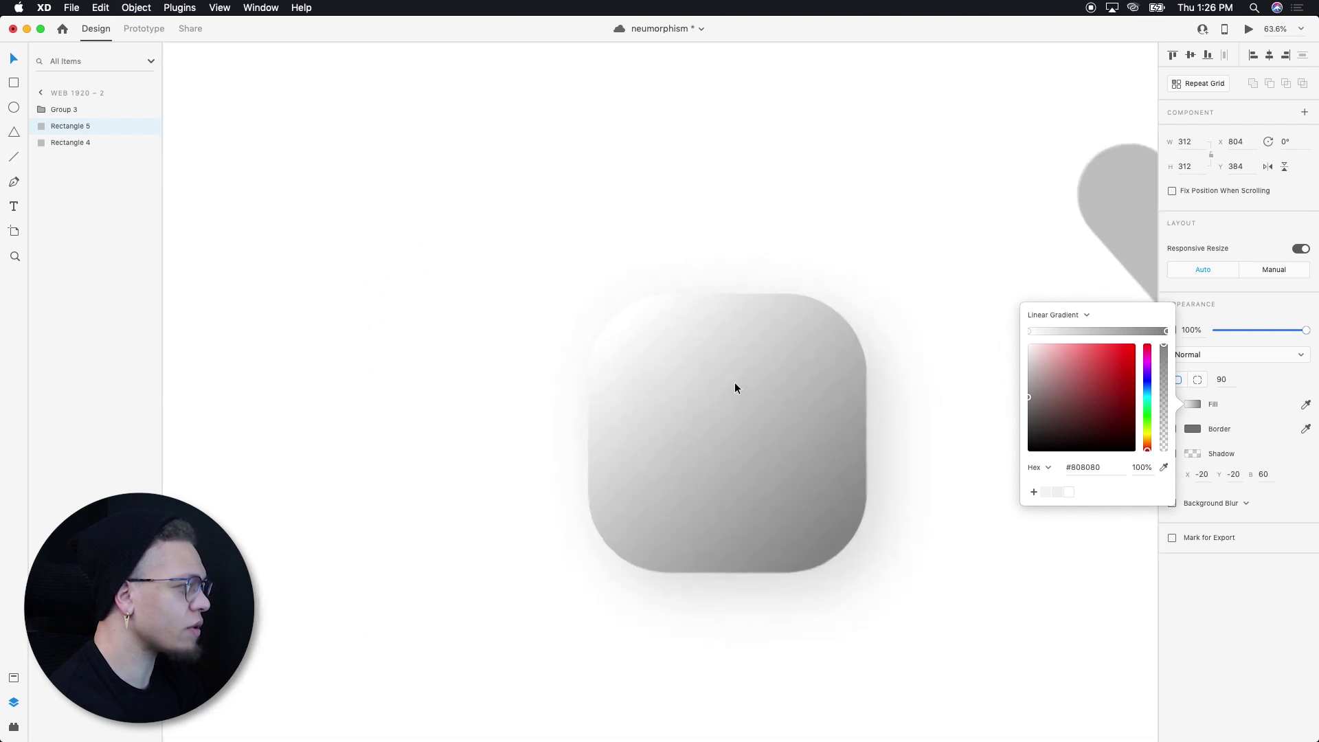
# - Lighten the grey stops of the rounded square's gradient, setting the lower-right end to #D6D6D6
pyautogui.moveTo(1025, 383); pyautogui.dragTo(1008, 345)
pyautogui.click(1139, 333)
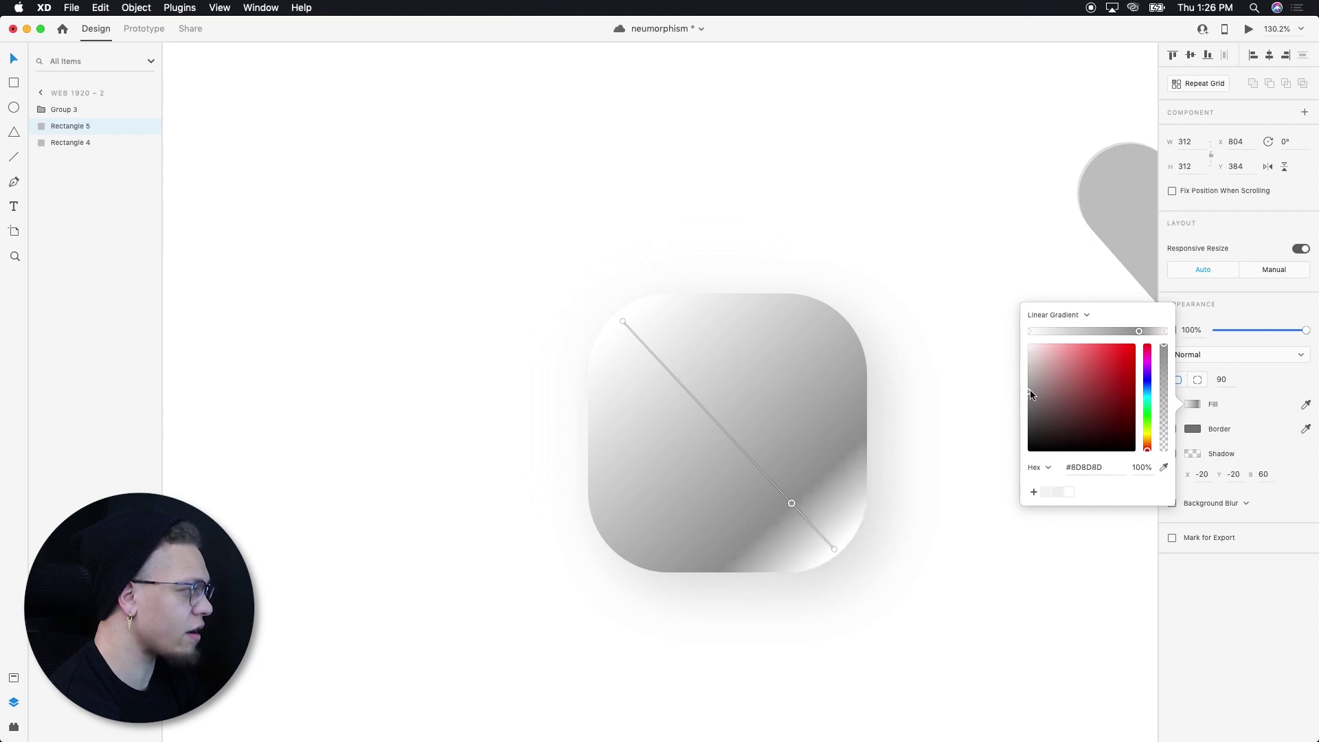
pyautogui.moveTo(1031, 395); pyautogui.dragTo(1021, 362)
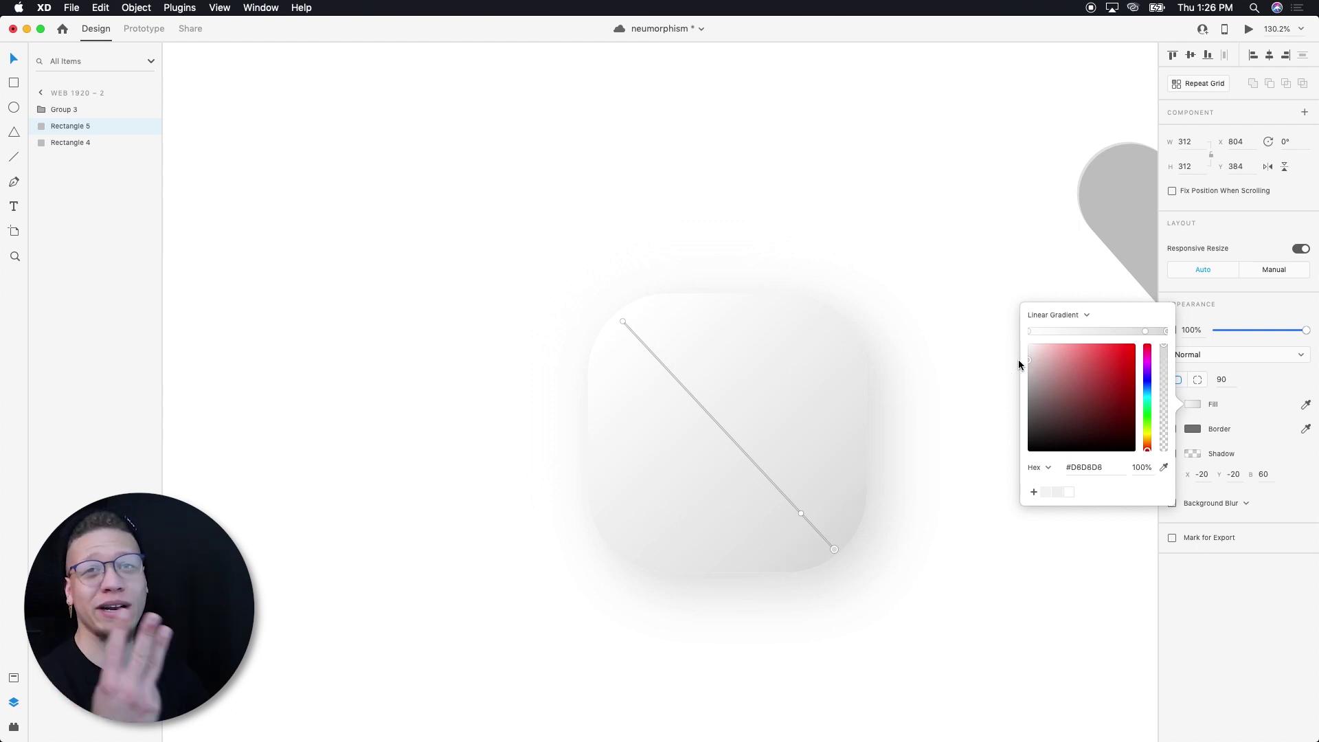
pyautogui.click(948, 371)
# - Move the heart group onto the middle of the rounded square, to about X 924, Y 509
pyautogui.moveTo(948, 371); pyautogui.dragTo(743, 409)
pyautogui.click(970, 274)
pyautogui.moveTo(981, 257); pyautogui.dragTo(531, 460)
pyautogui.moveTo(629, 381); pyautogui.dragTo(565, 442)
pyautogui.press('Escape')
# - Make the upper heart copy's shadow fully opaque and darken its colour to #919191
pyautogui.scroll(5, 571, 481)
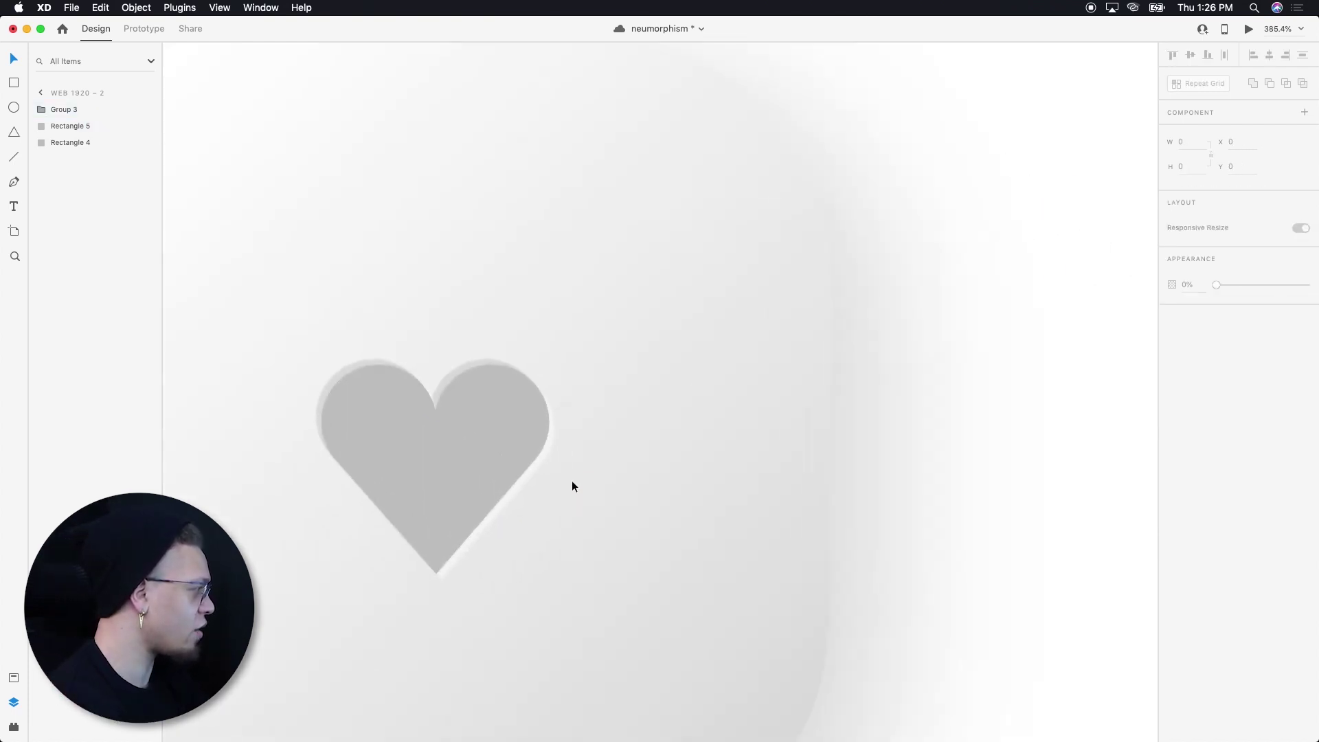
pyautogui.click(469, 512)
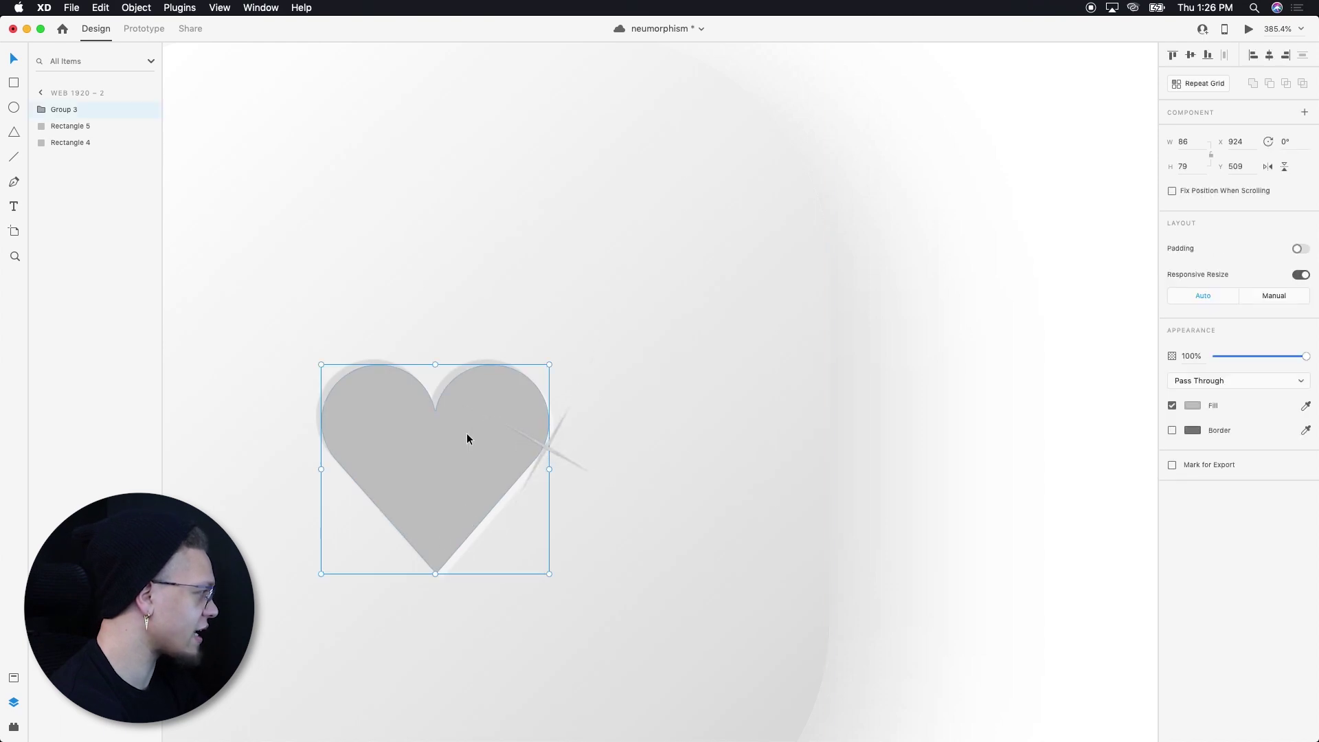
pyautogui.click(41, 110)
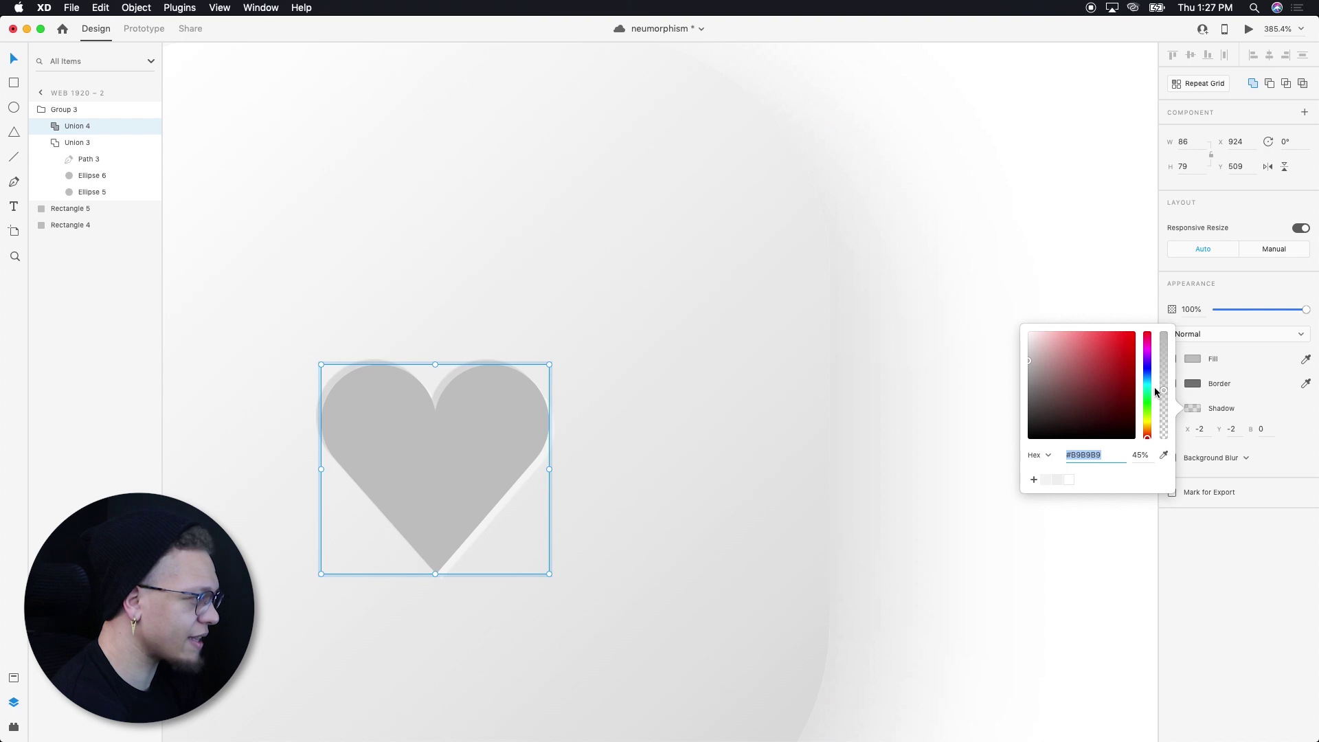
pyautogui.moveTo(1166, 391); pyautogui.dragTo(1167, 323)
pyautogui.moveTo(1020, 368); pyautogui.dragTo(1009, 378)
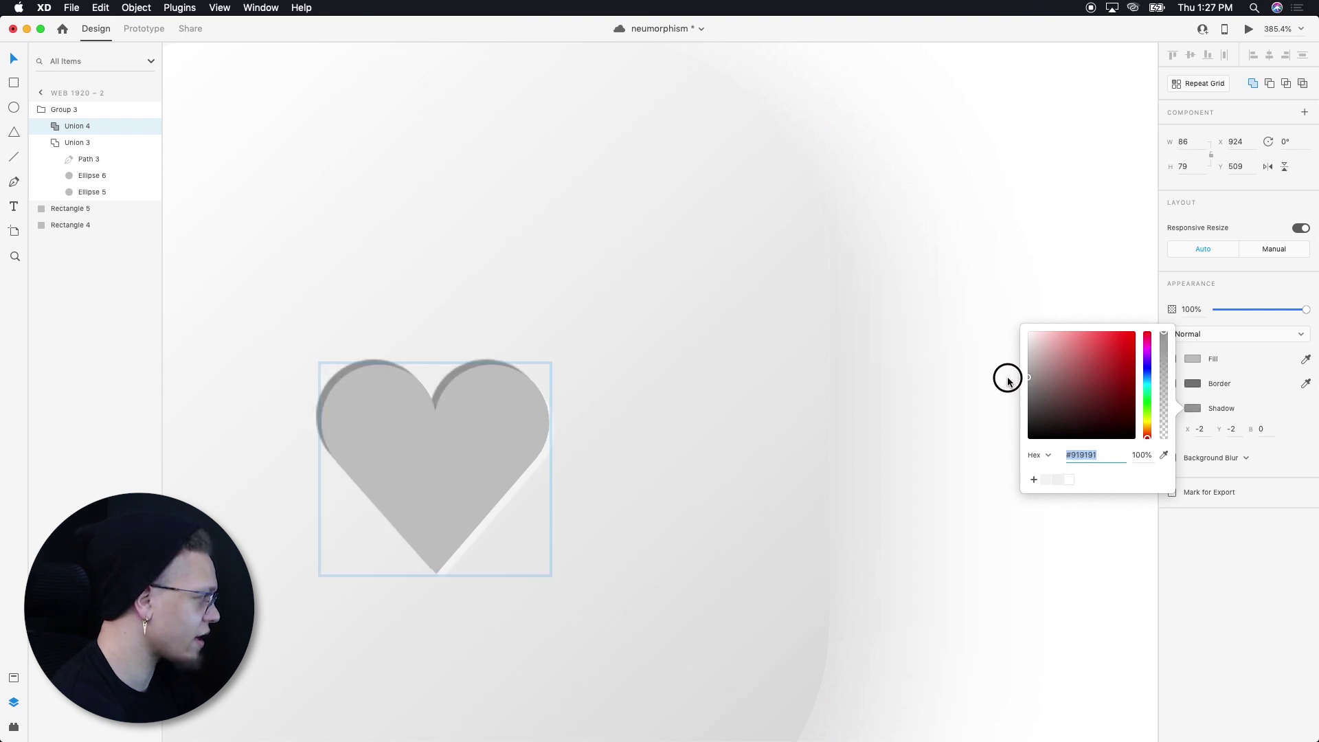
pyautogui.click(1008, 380)
# - Set the lower heart copy's white shadow to 100% opacity with offsets X 1 and Y 1
pyautogui.click(77, 142)
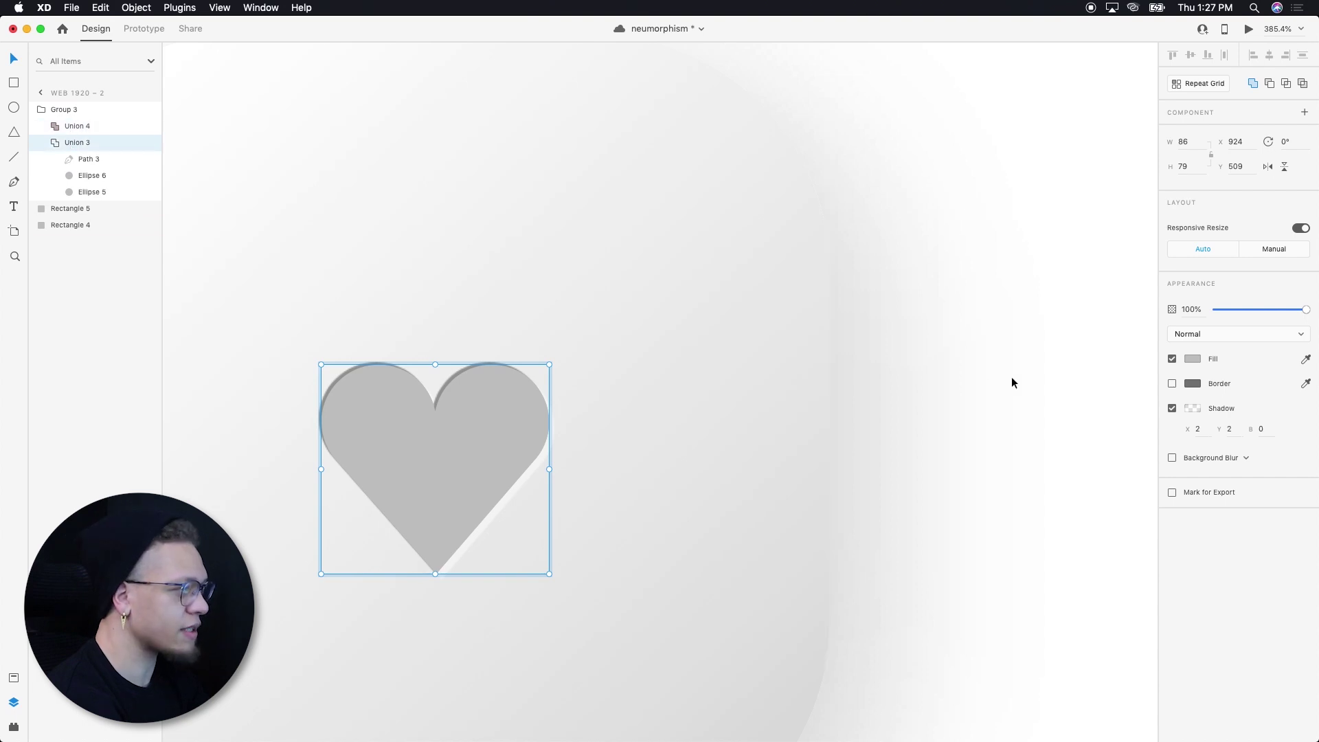
pyautogui.click(1194, 410)
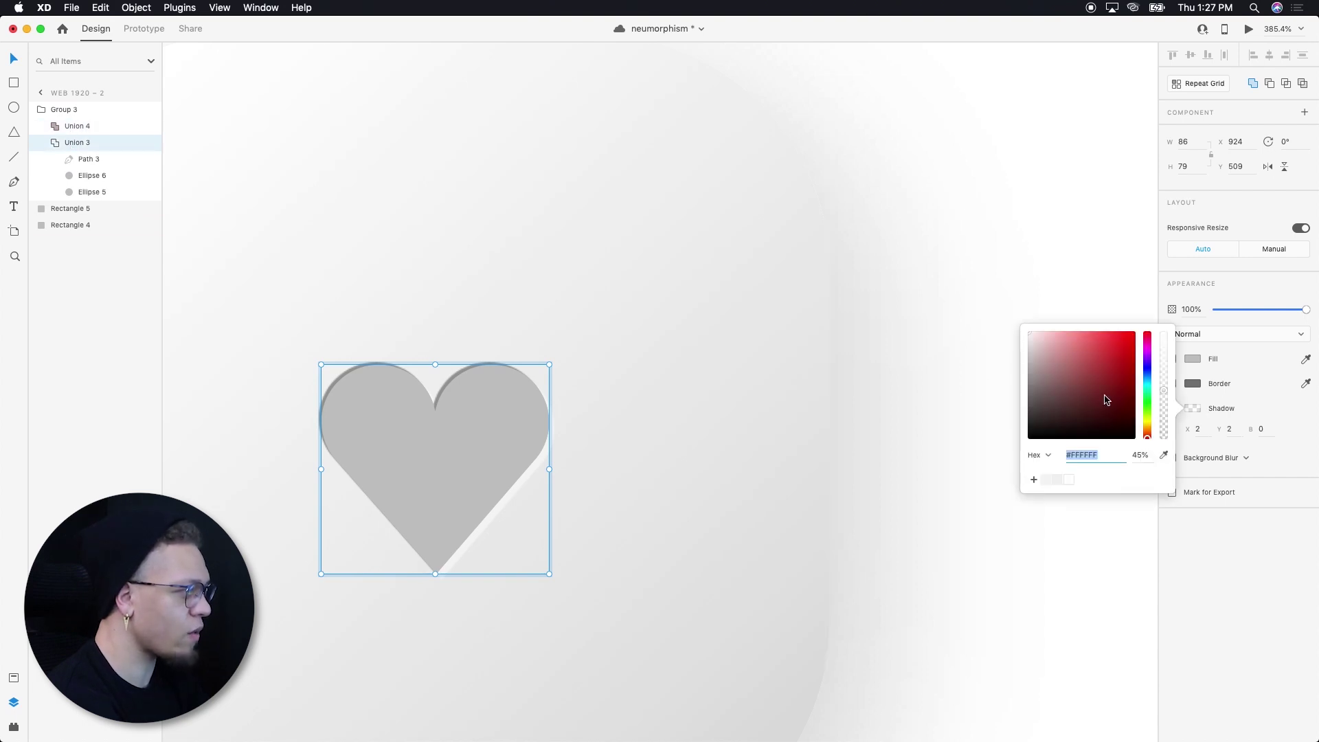
pyautogui.moveTo(1166, 395); pyautogui.dragTo(1190, 265)
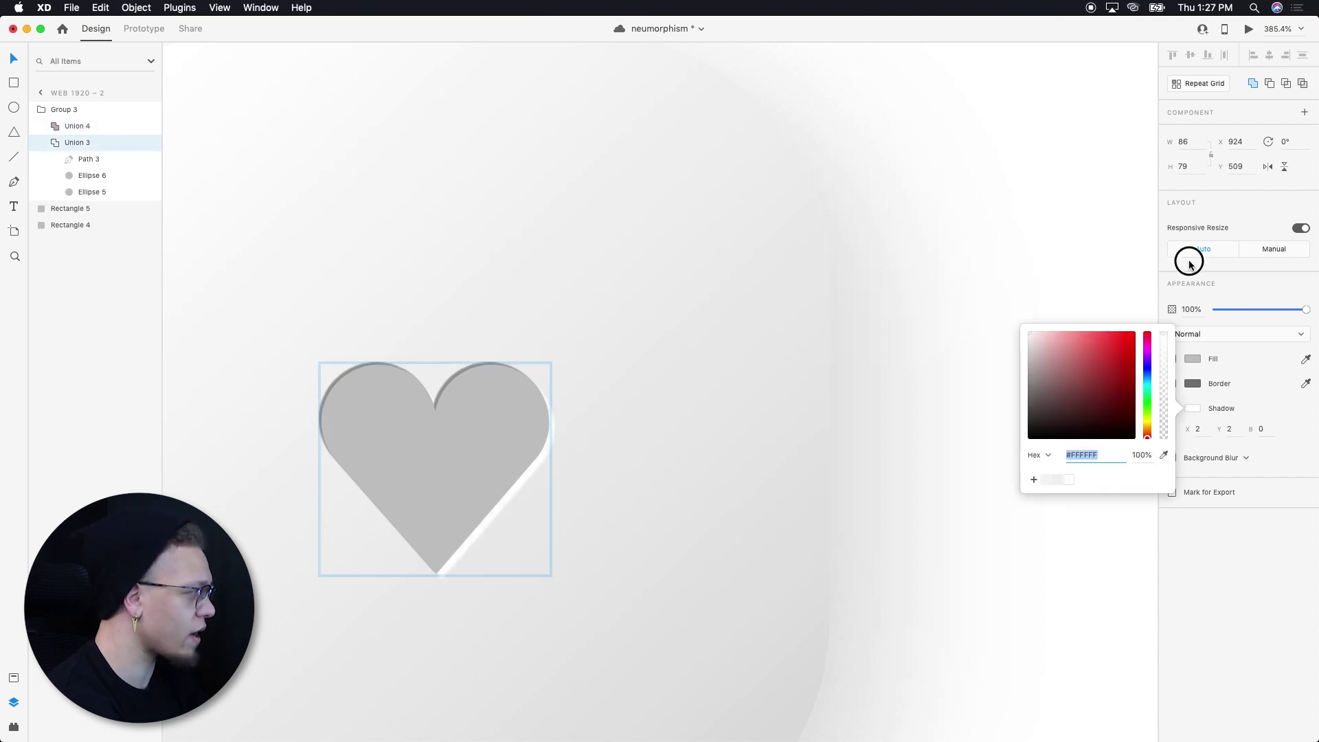
pyautogui.click(1214, 361)
pyautogui.click(1234, 432)
pyautogui.write('1')
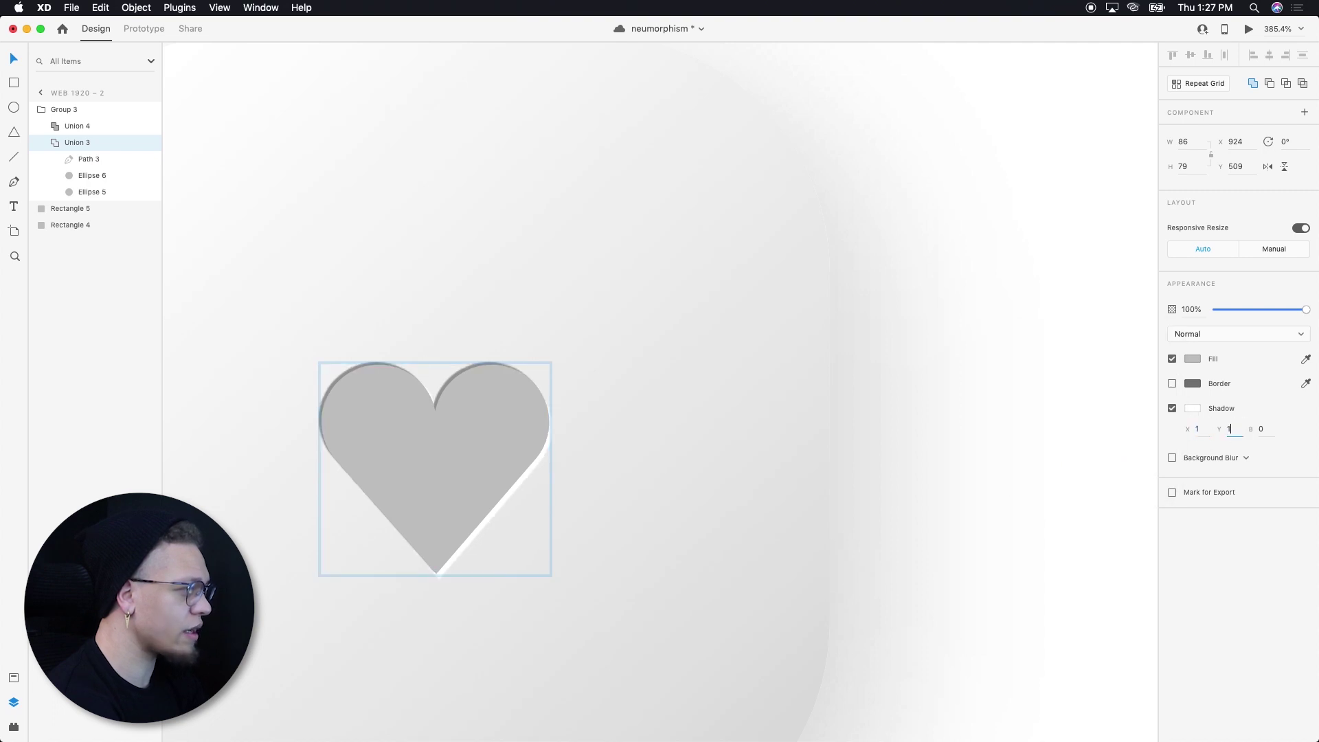
pyautogui.click(904, 354)
# - Centre the heart group on the rounded square horizontally and vertically
pyautogui.scroll(-3, 501, 447)
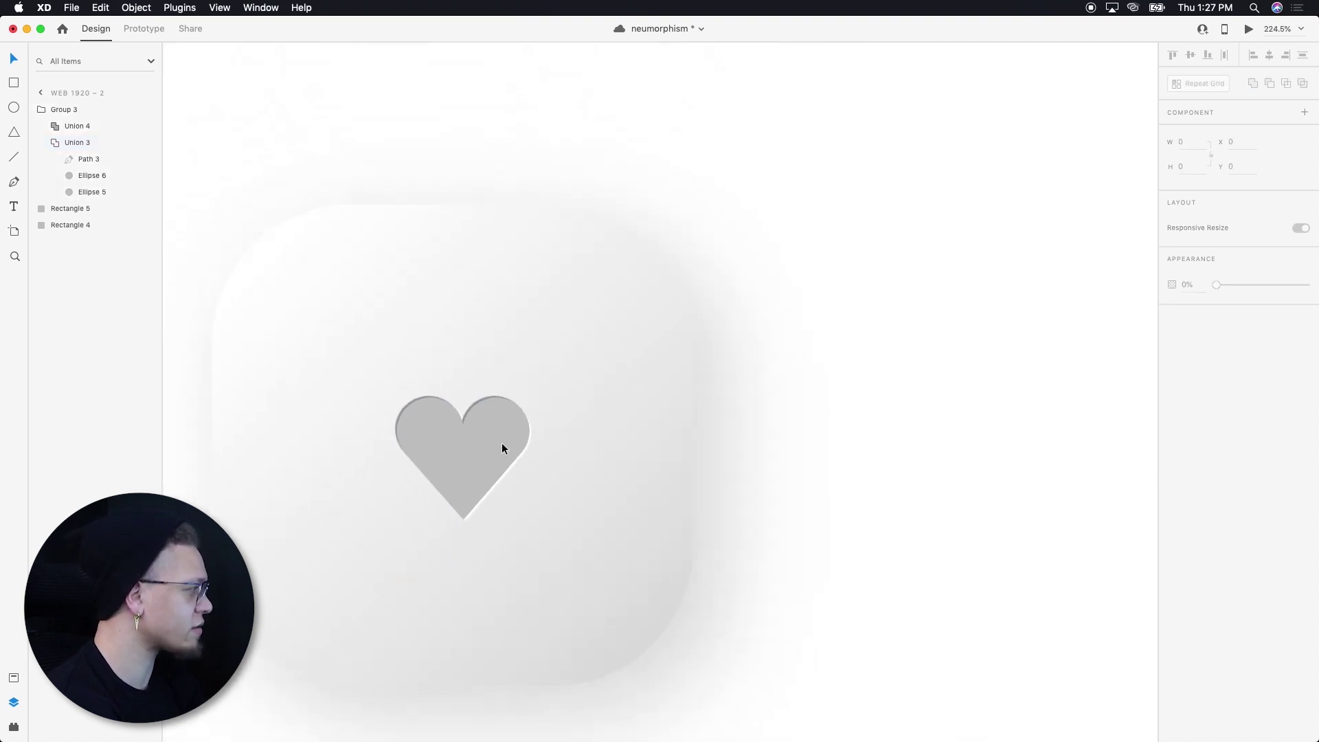
pyautogui.click(434, 427)
pyautogui.keyDown('shift'); pyautogui.click(466, 369); pyautogui.keyUp('shift')
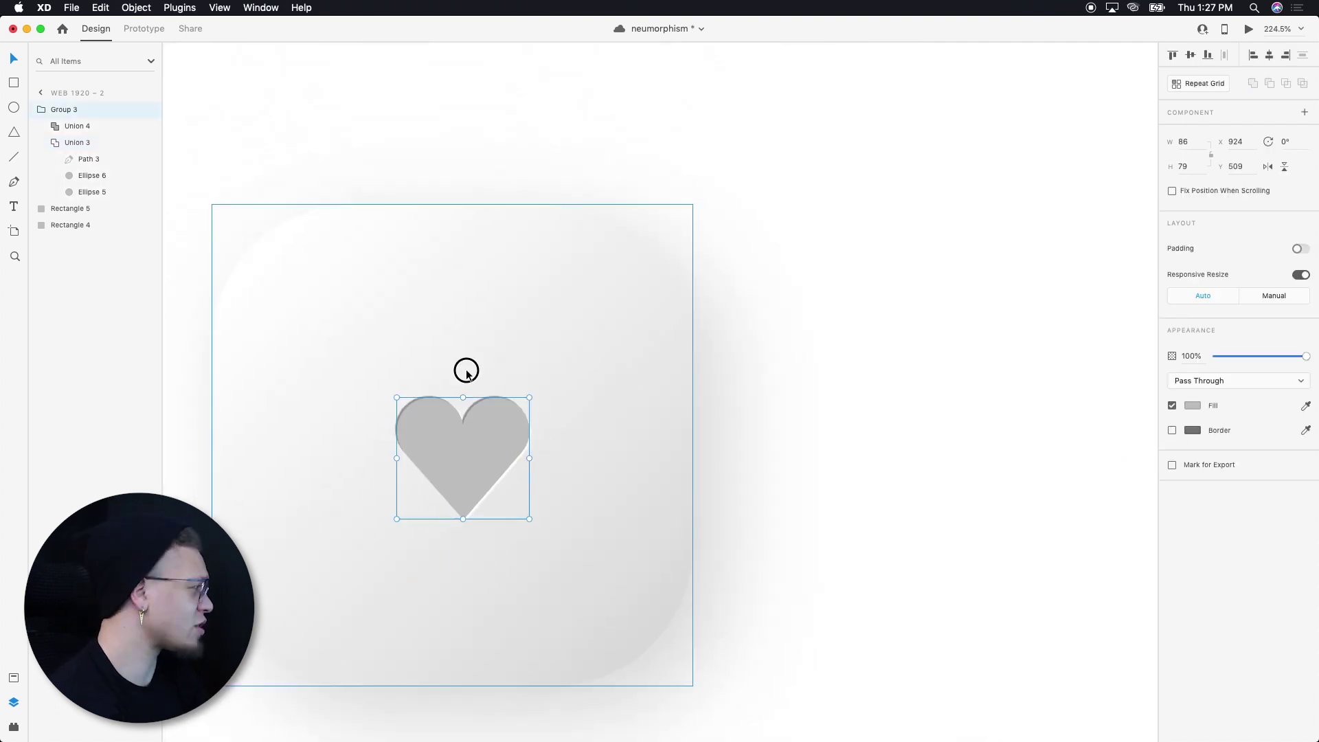
pyautogui.click(1196, 55)
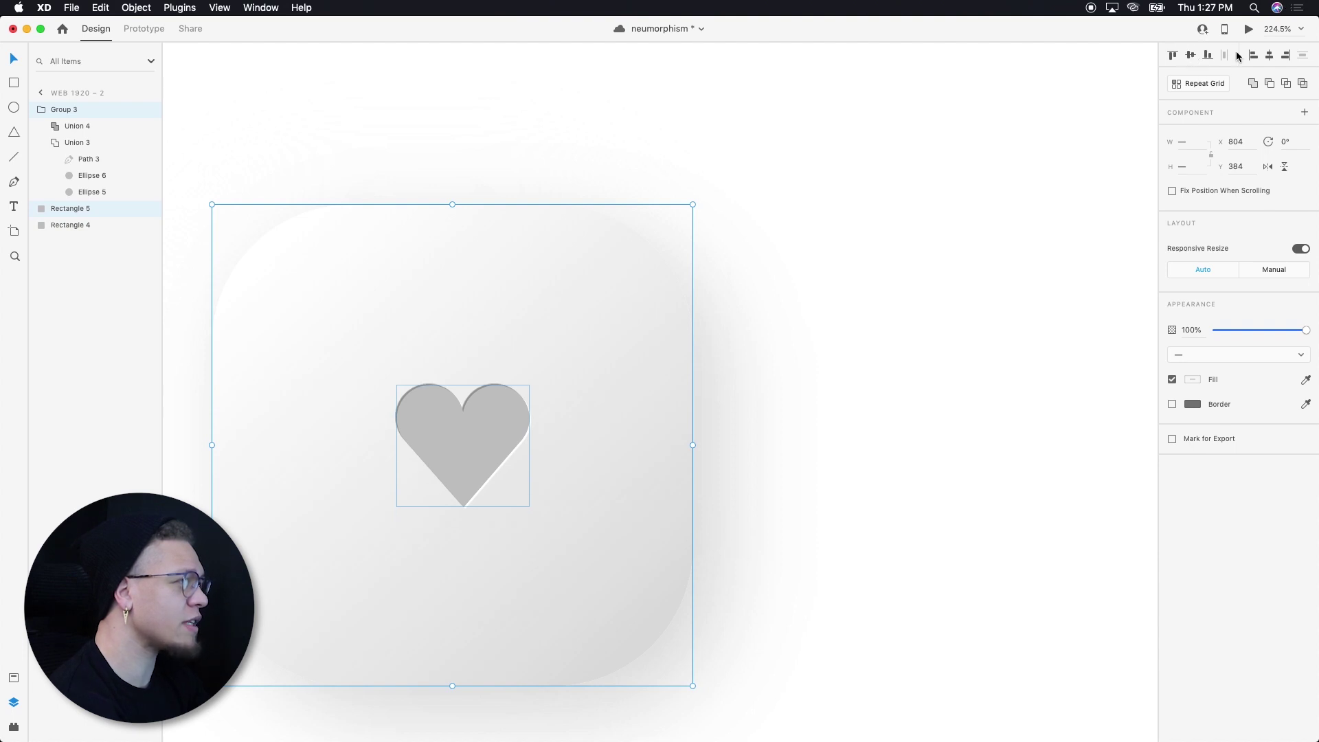
pyautogui.click(918, 161)
pyautogui.hscroll(-3, 819, 216)
pyautogui.scroll(-5, 819, 216)
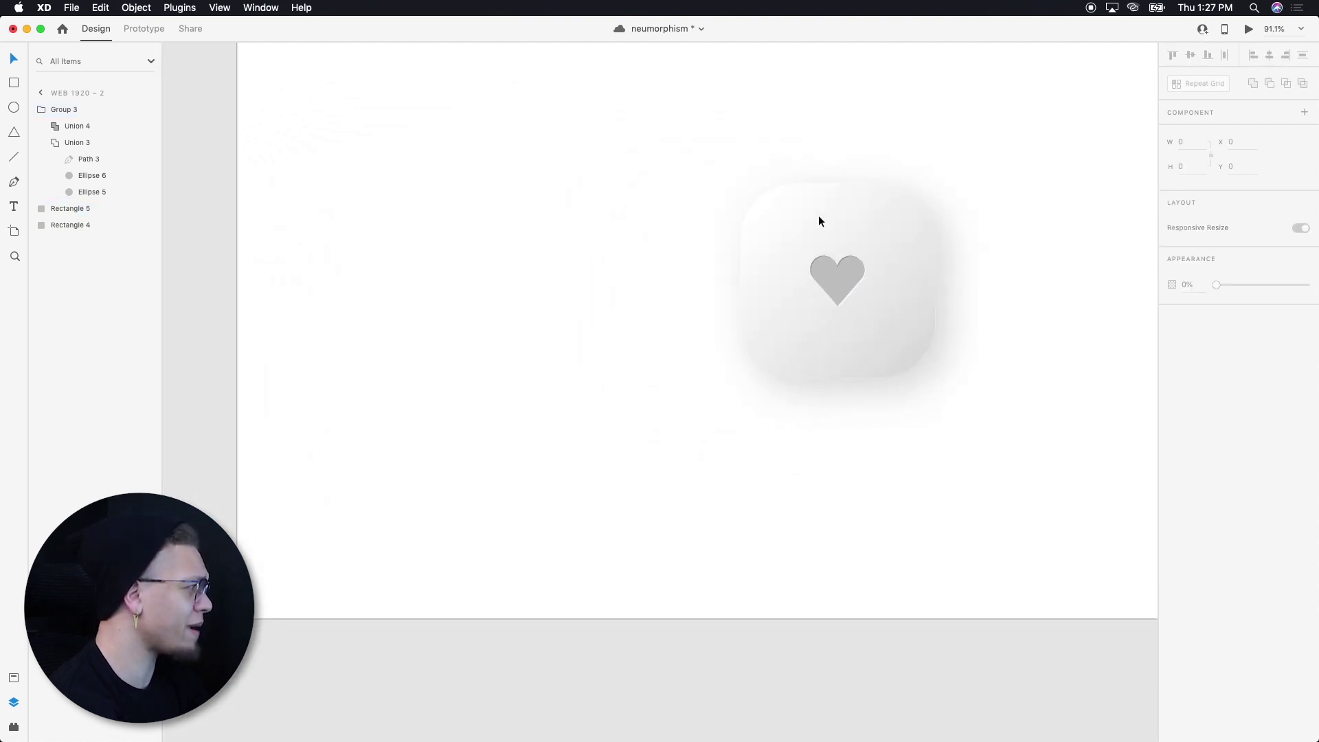
pyautogui.hscroll(-8, 819, 216)
pyautogui.scroll(-3, 818, 215)
pyautogui.moveTo(817, 241); pyautogui.dragTo(640, 300)
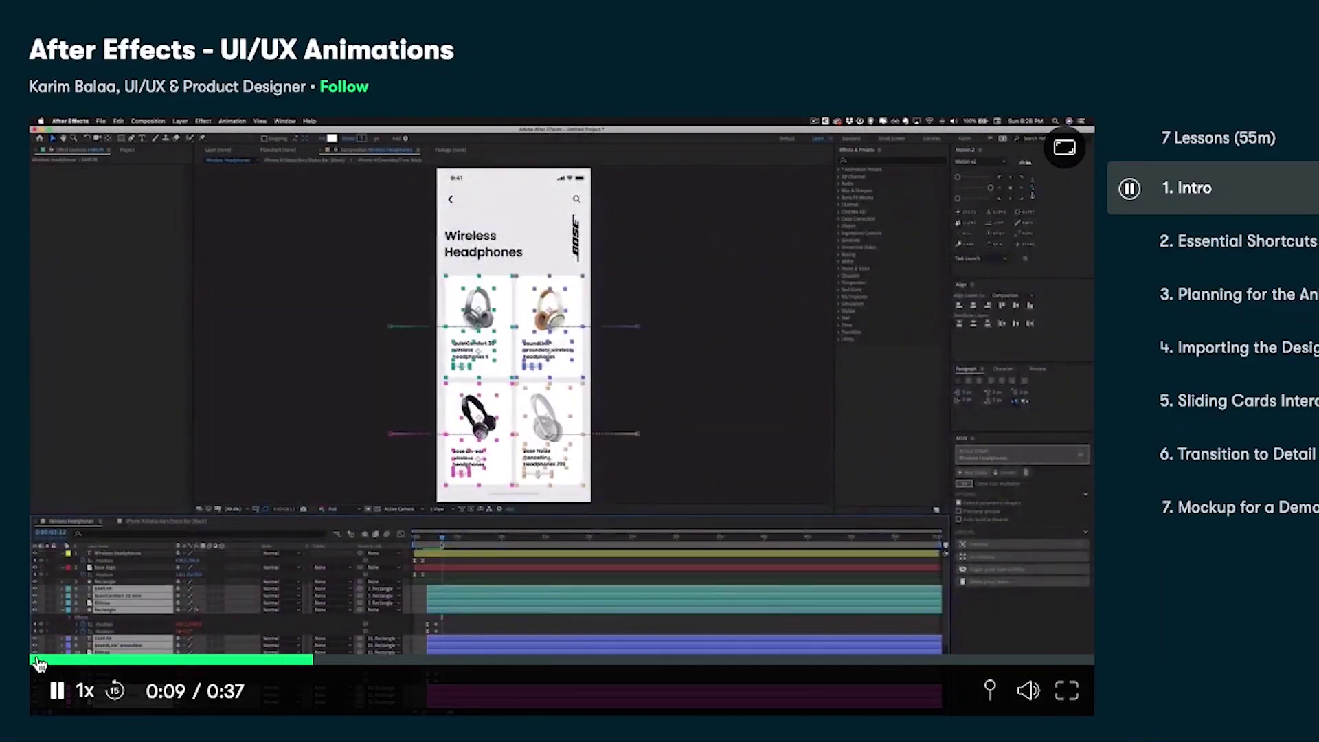
pyautogui.click(37, 661)
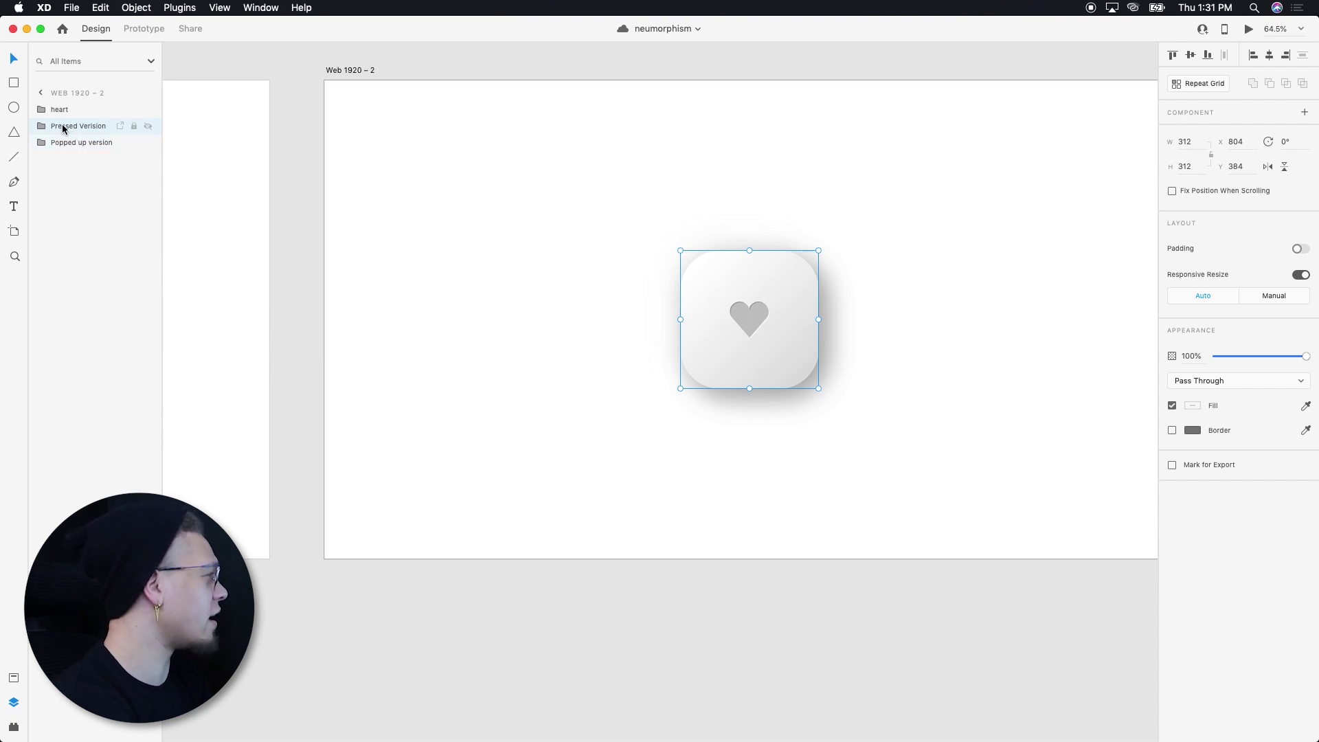
# - Reverse the diagonal gradient of the top shadow shape in the Pressed Verision group so white lies at the lower-right corner
pyautogui.click(63, 142)
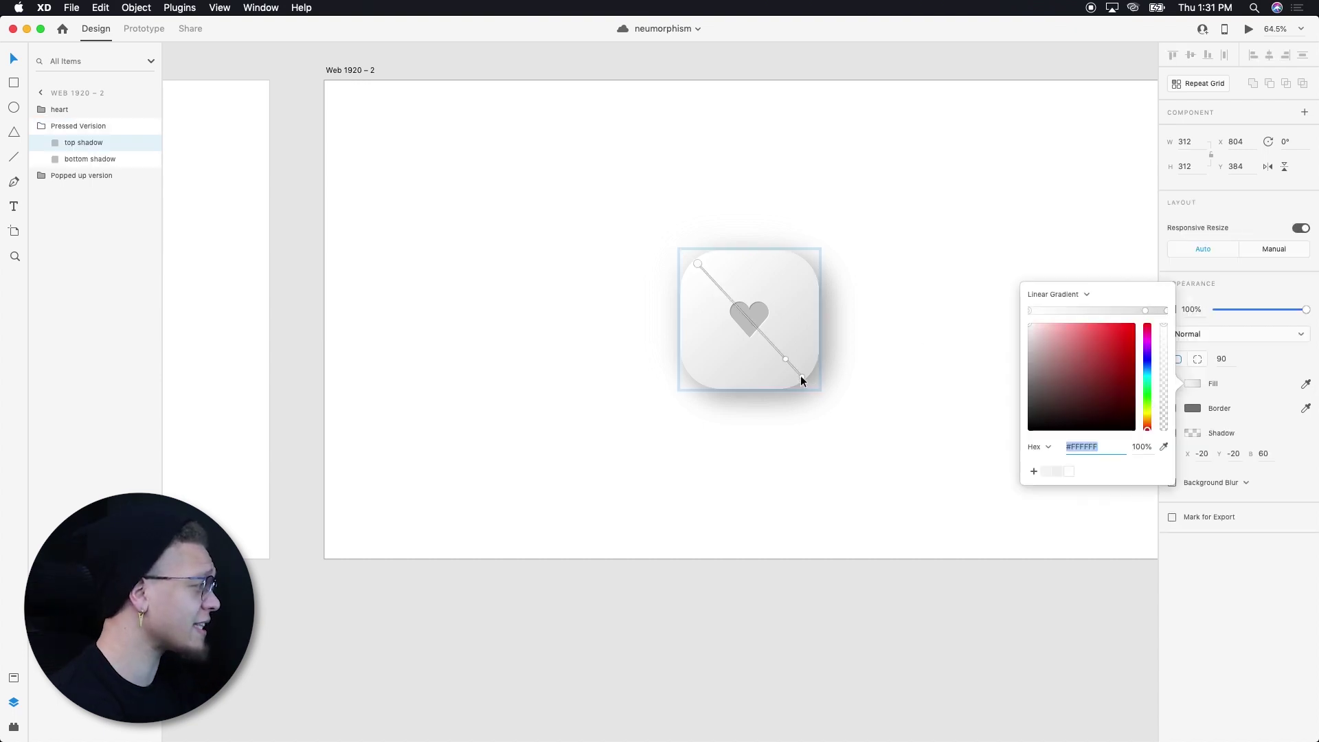
pyautogui.moveTo(801, 376)
pyautogui.mouseDown()
pyautogui.moveTo(803, 293)
pyautogui.moveTo(698, 252)
pyautogui.moveTo(804, 347)
pyautogui.moveTo(811, 389)
pyautogui.mouseUp()
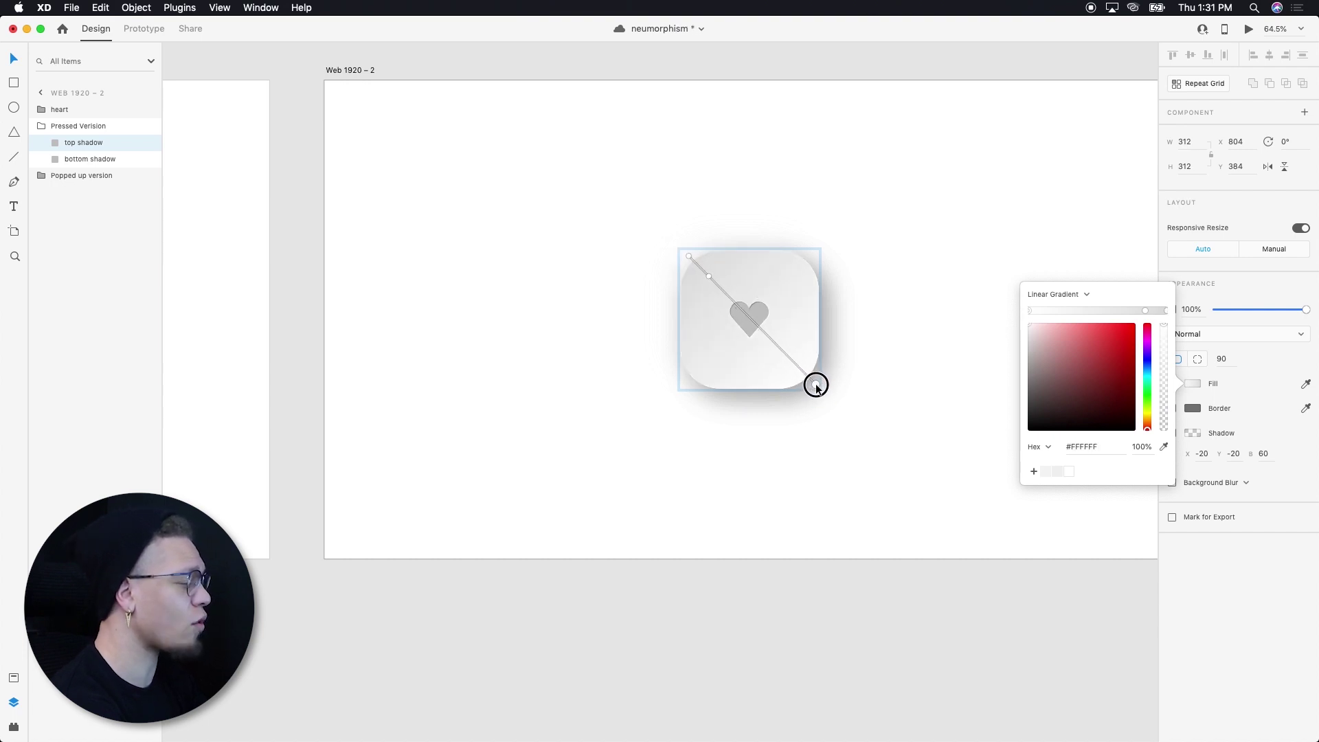
pyautogui.click(889, 318)
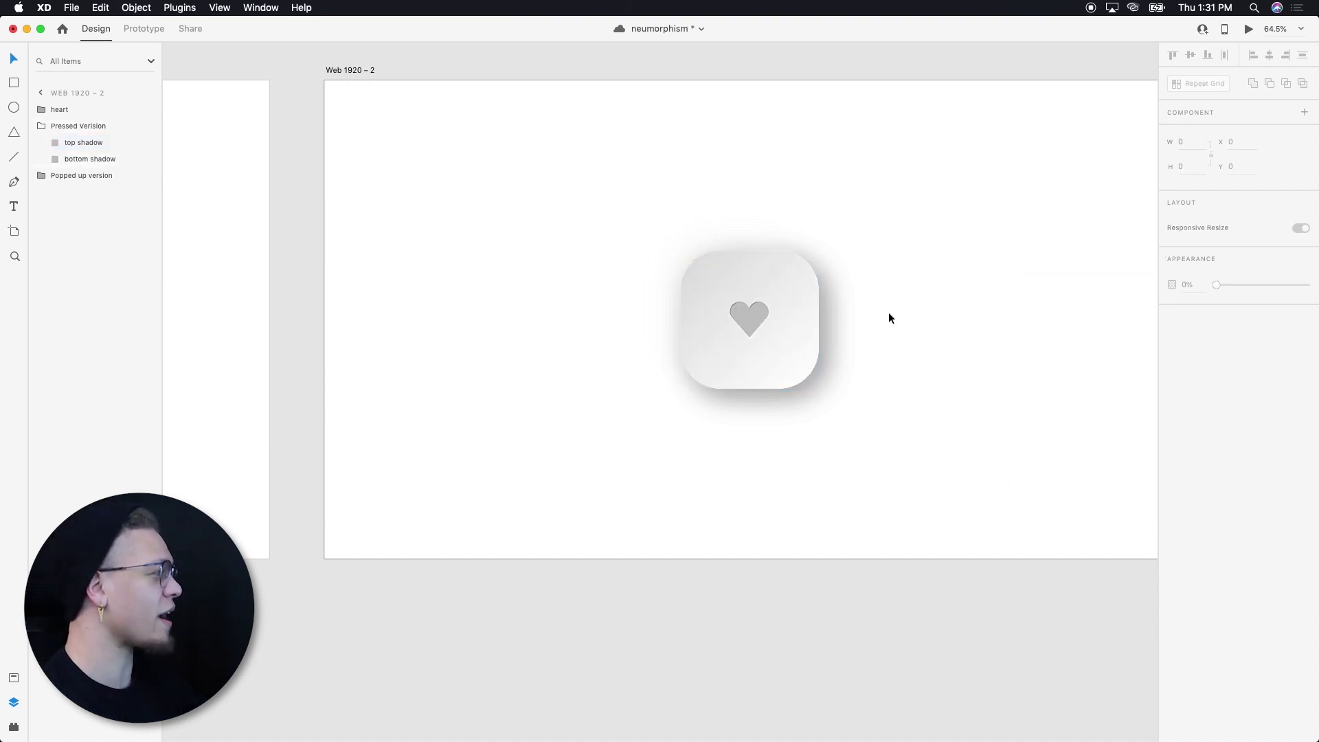
# - Turn the heart, Pressed Verision and Popped up version groups into one component
pyautogui.click(42, 126)
pyautogui.click(91, 114)
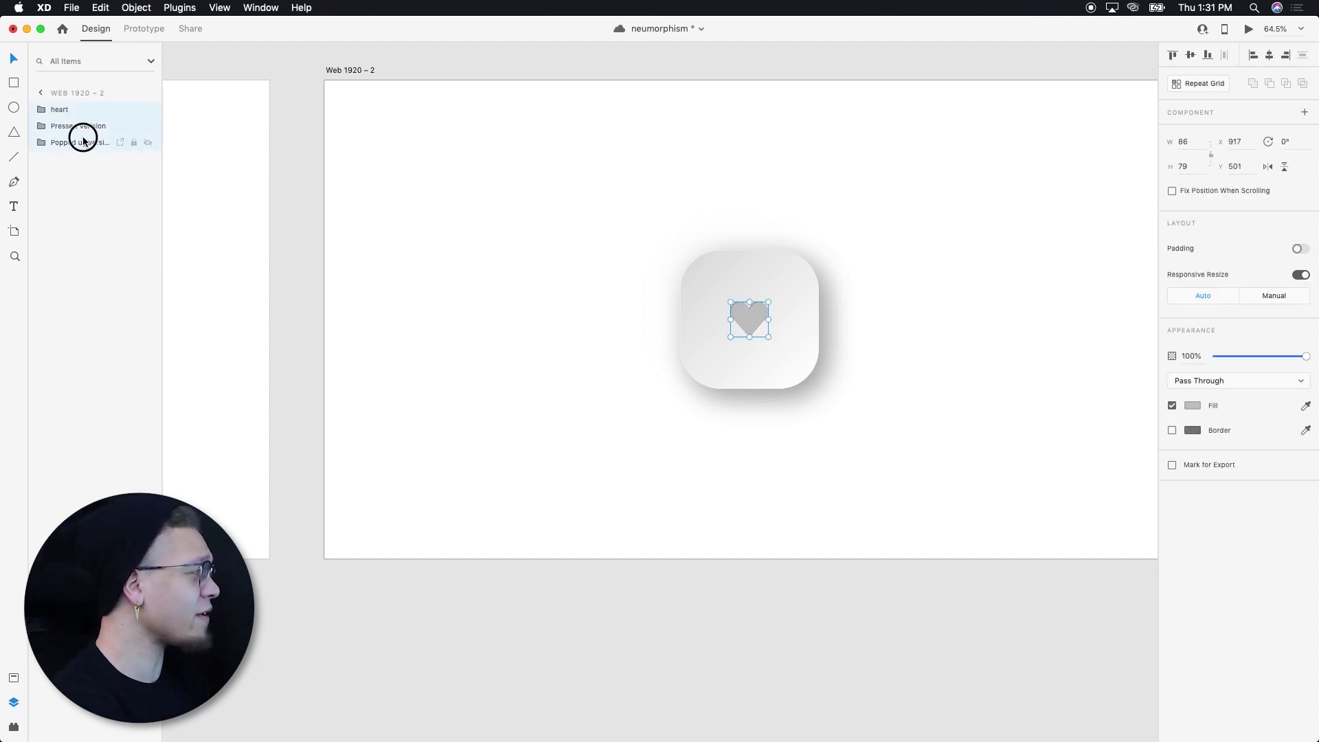
pyautogui.click(83, 141)
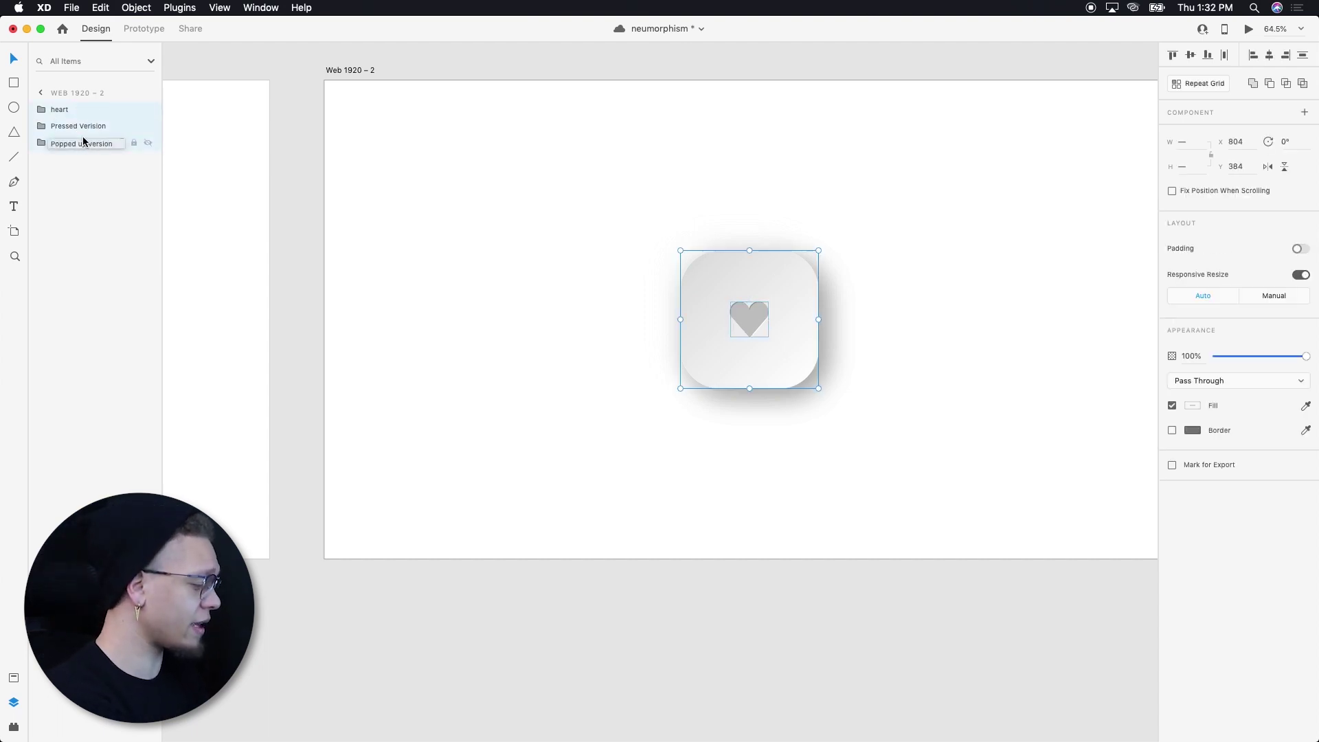
pyautogui.press('super+k')
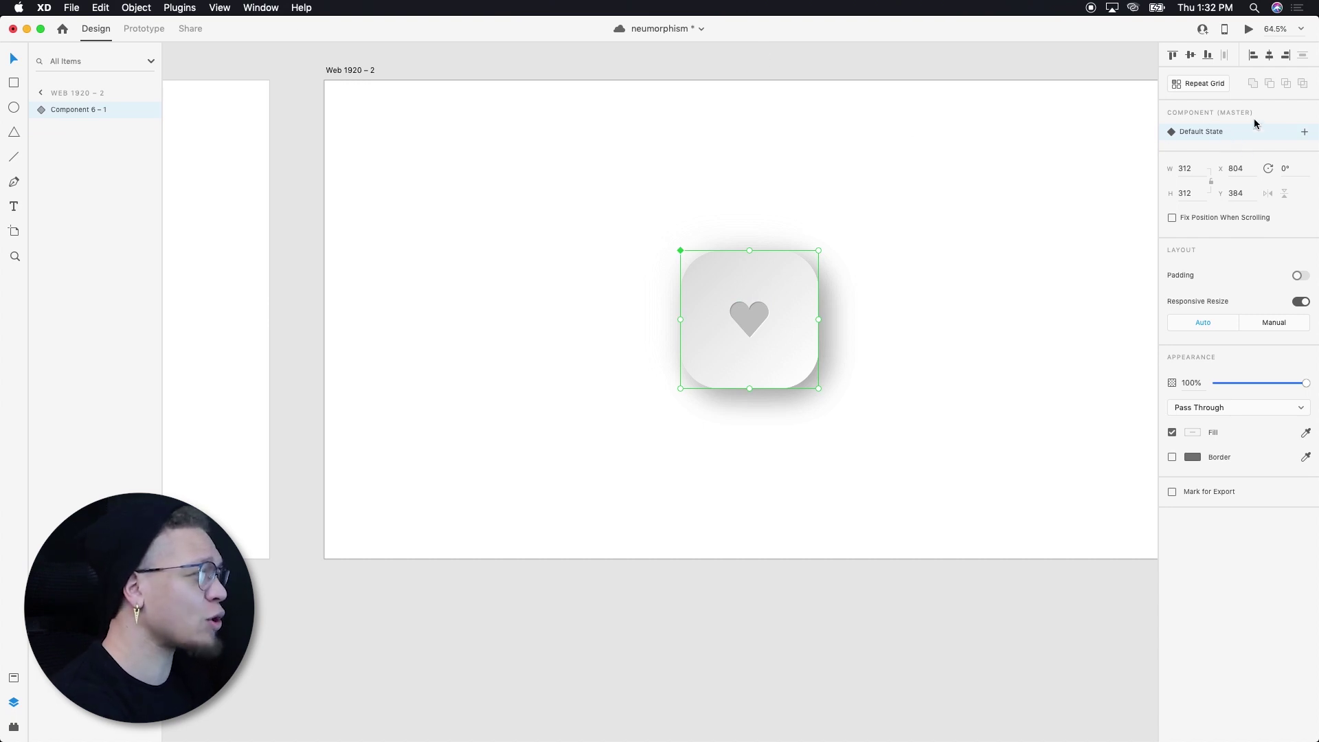
# - Add a Hover State to the heart button component
pyautogui.click(1305, 133)
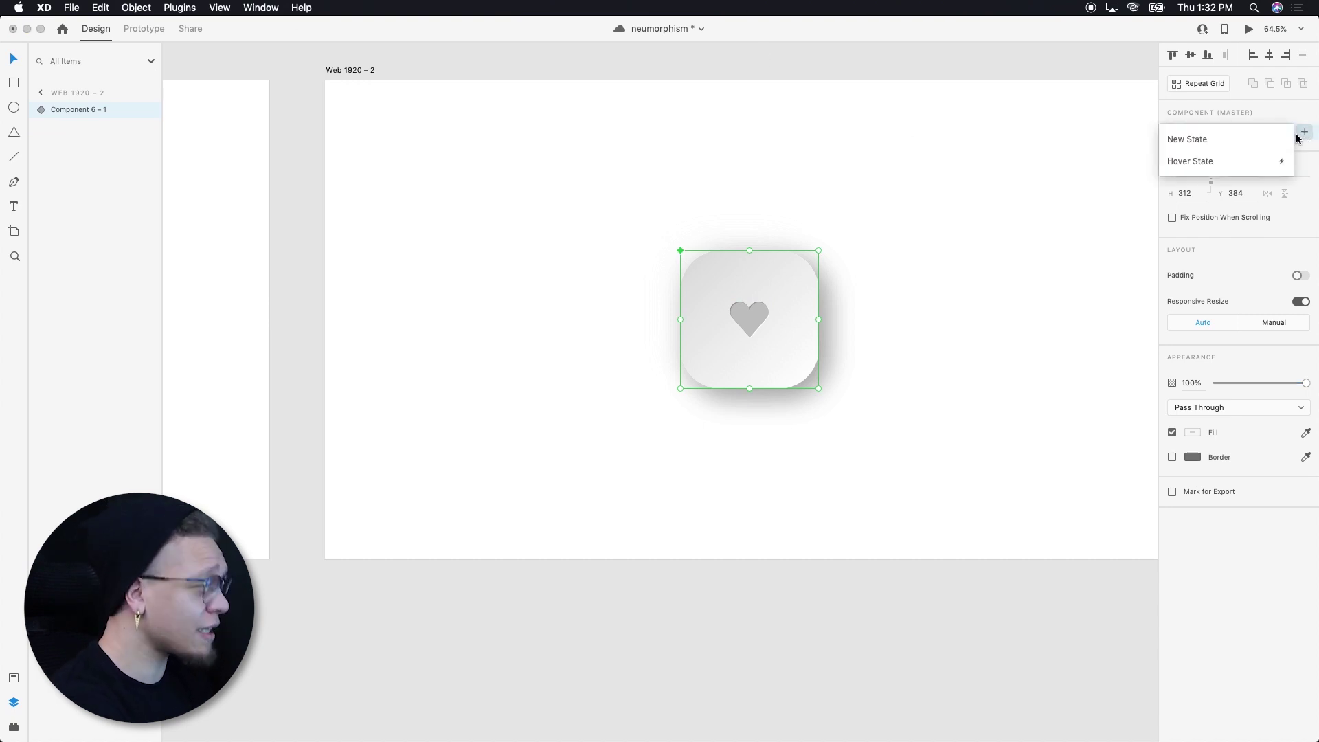
pyautogui.click(1206, 160)
pyautogui.click(978, 142)
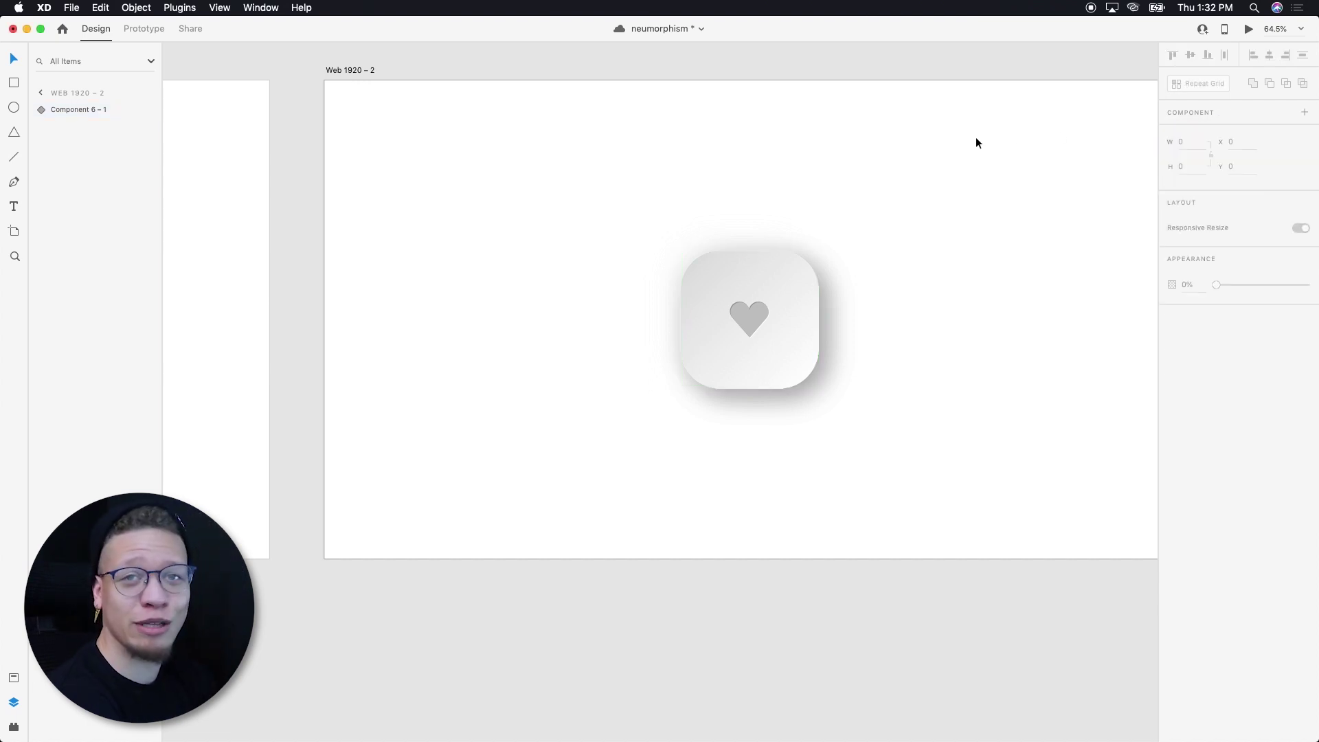
# - In the component's Default State, set the opacity of the Pressed Verision group to 0%
pyautogui.click(783, 281)
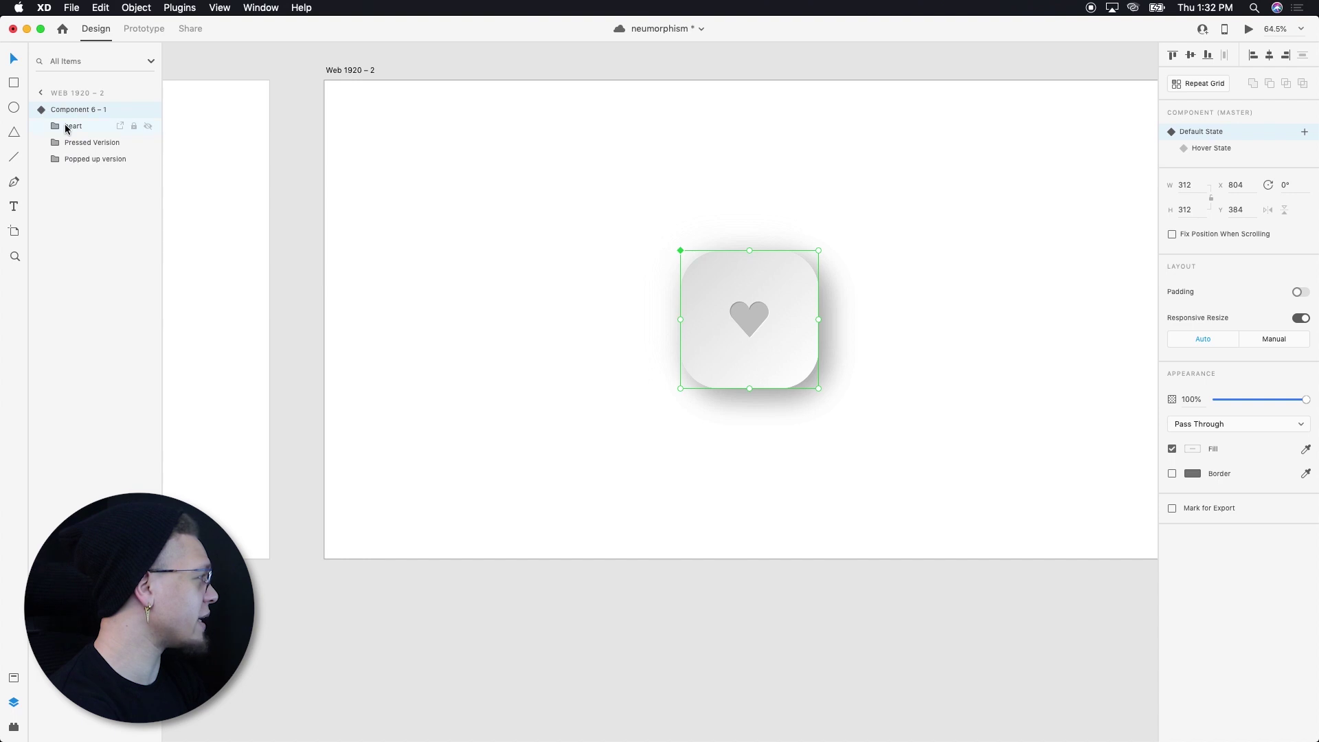
pyautogui.click(81, 145)
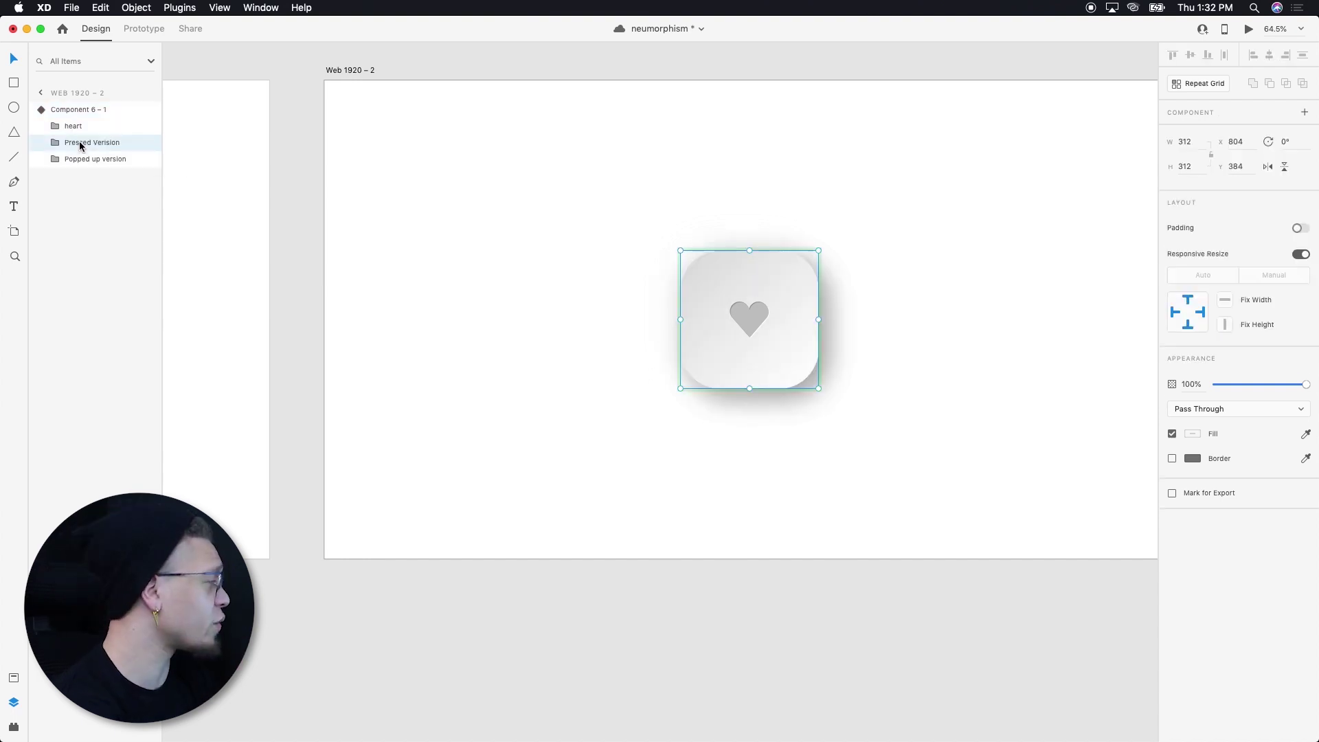
pyautogui.press('0')
pyautogui.press('0')
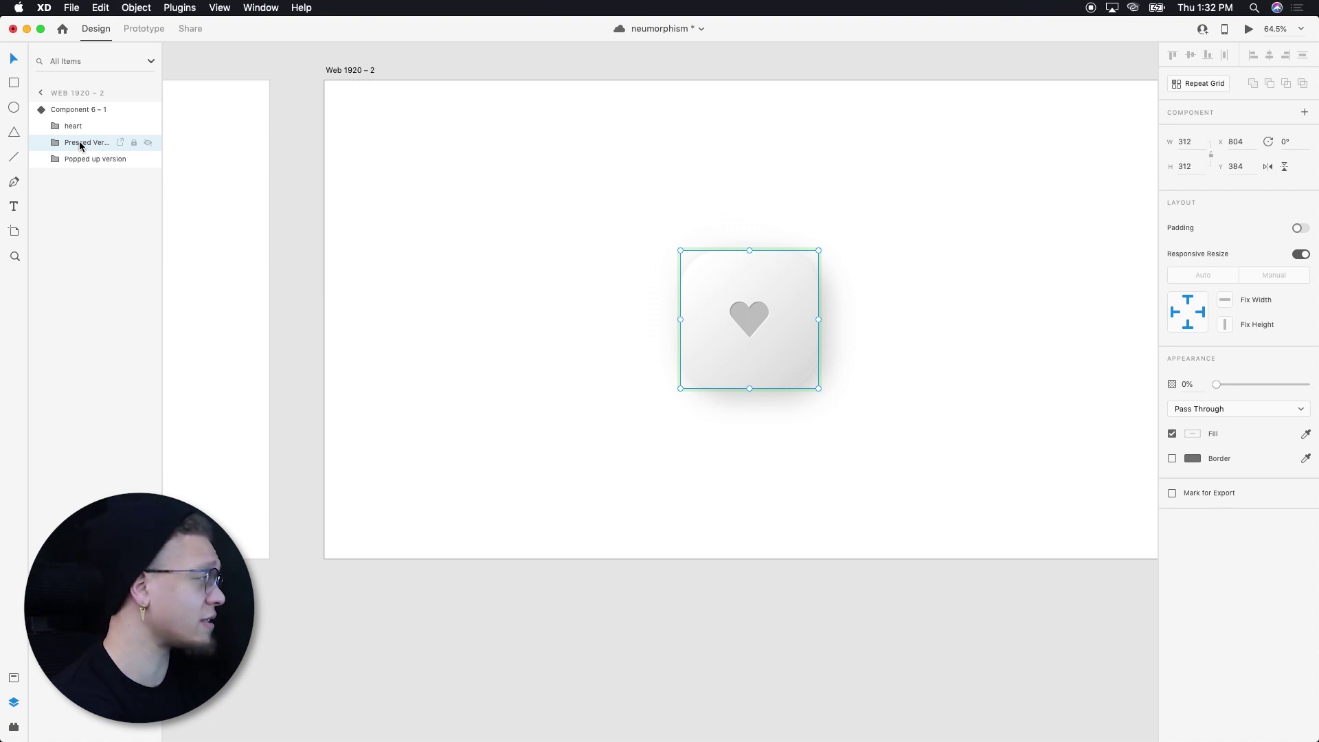
# - In the component's Hover State, set the opacity of the Pressed Verision group to 100%
pyautogui.click(94, 112)
pyautogui.click(1209, 149)
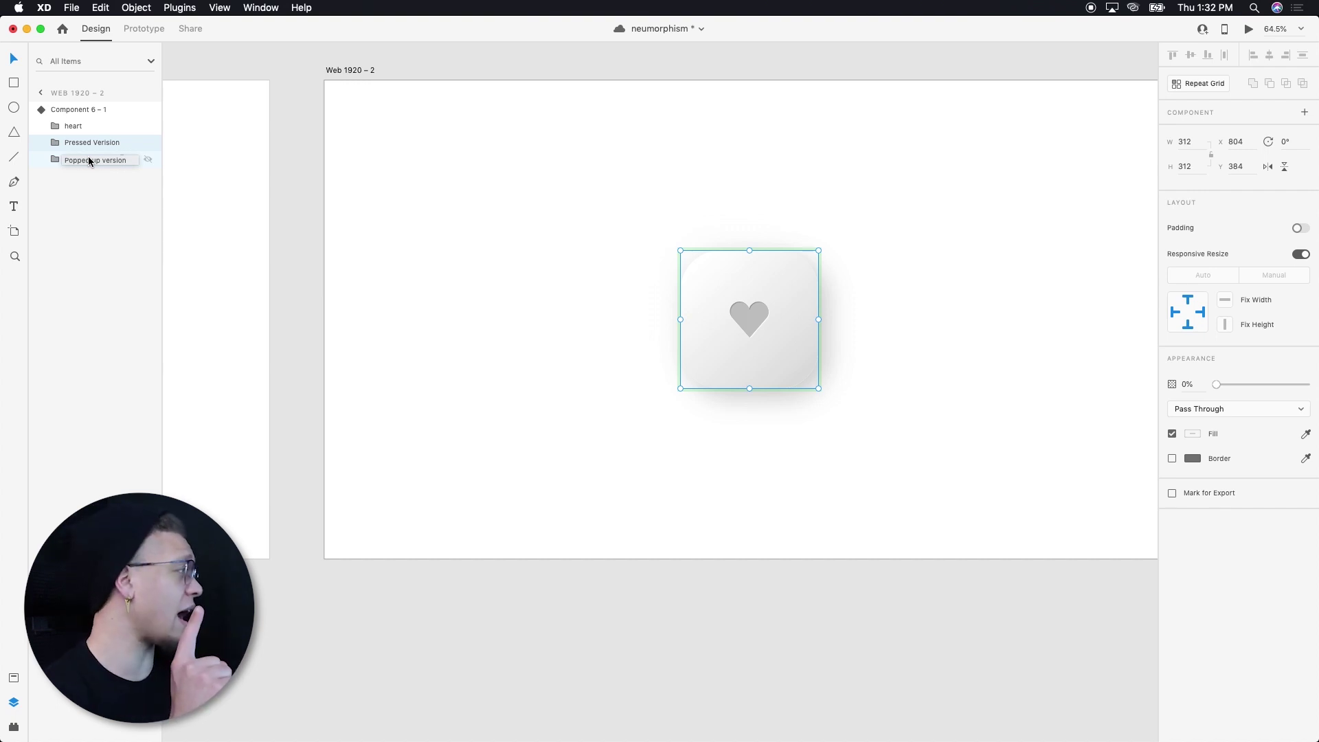
pyautogui.press('0')
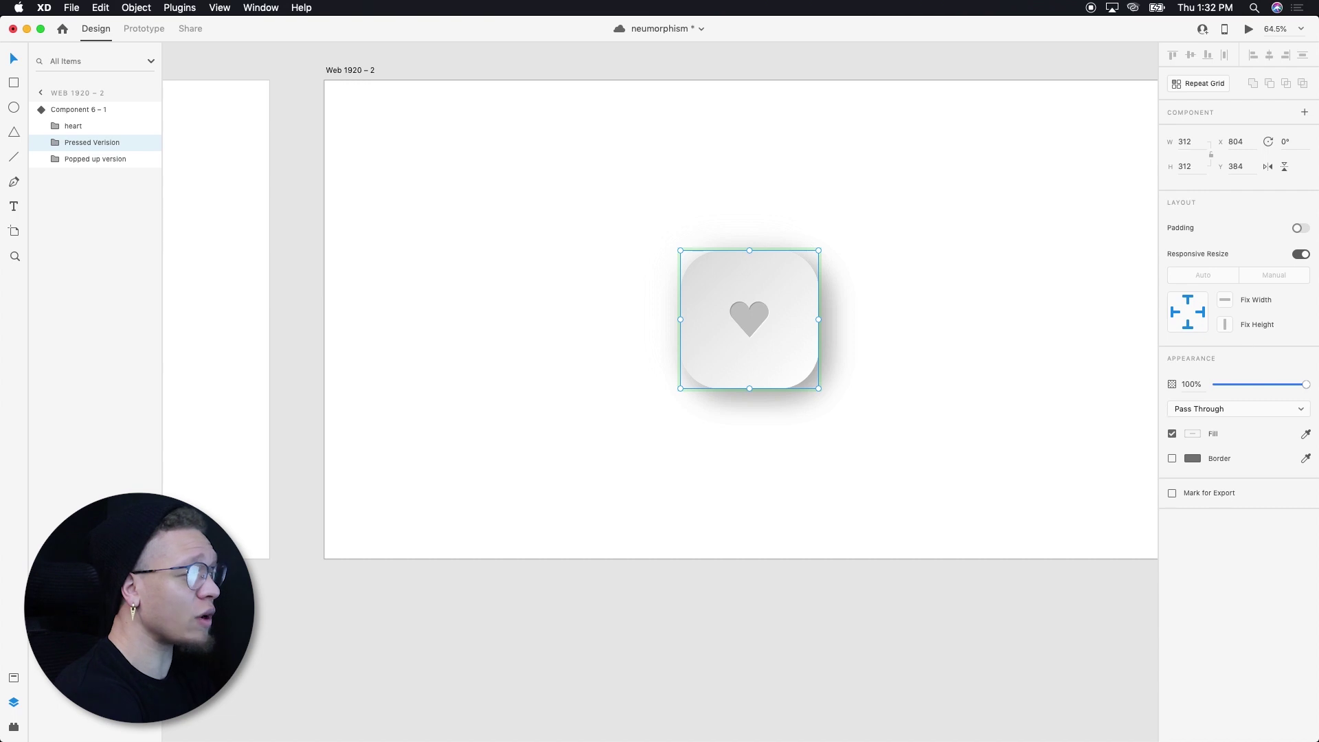
# - In the component's Hover State, enlarge the heart proportionally from its center and compare it with the Default State
pyautogui.doubleClick(747, 320)
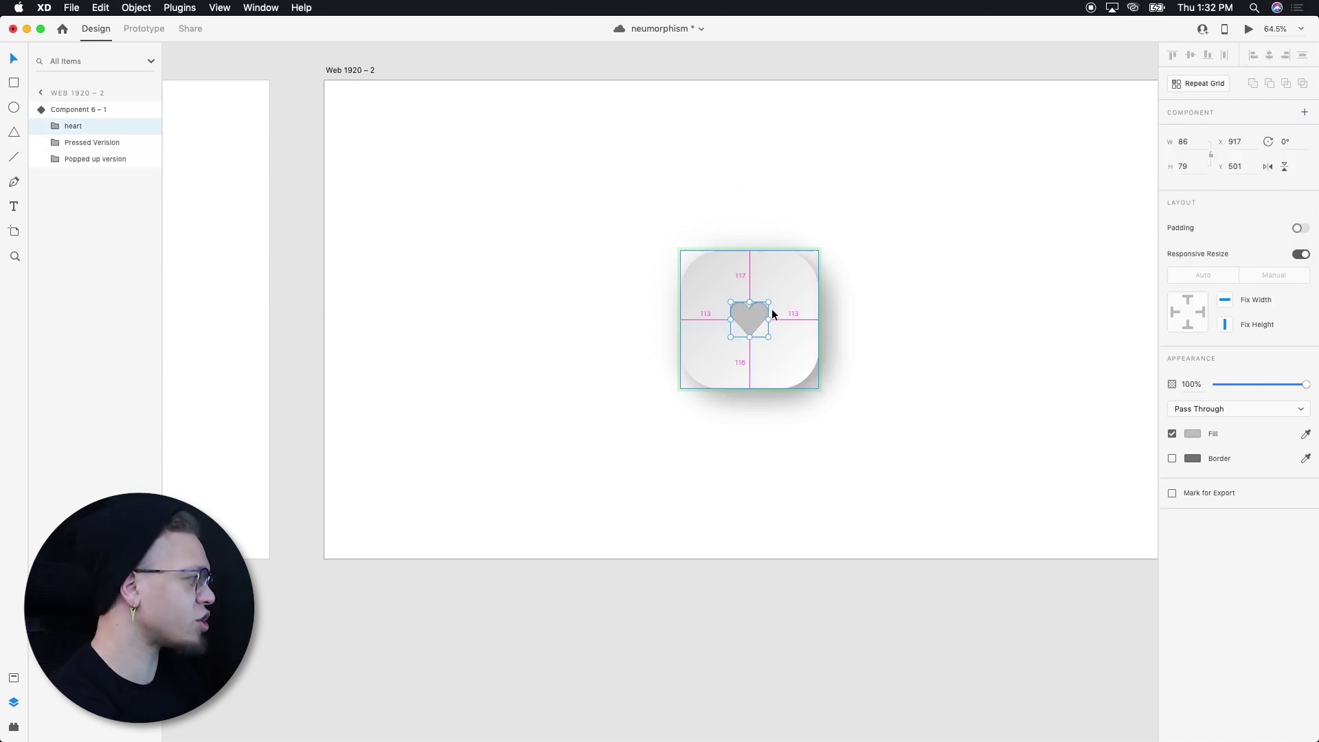
pyautogui.moveTo(769, 303); pyautogui.dragTo(787, 286)
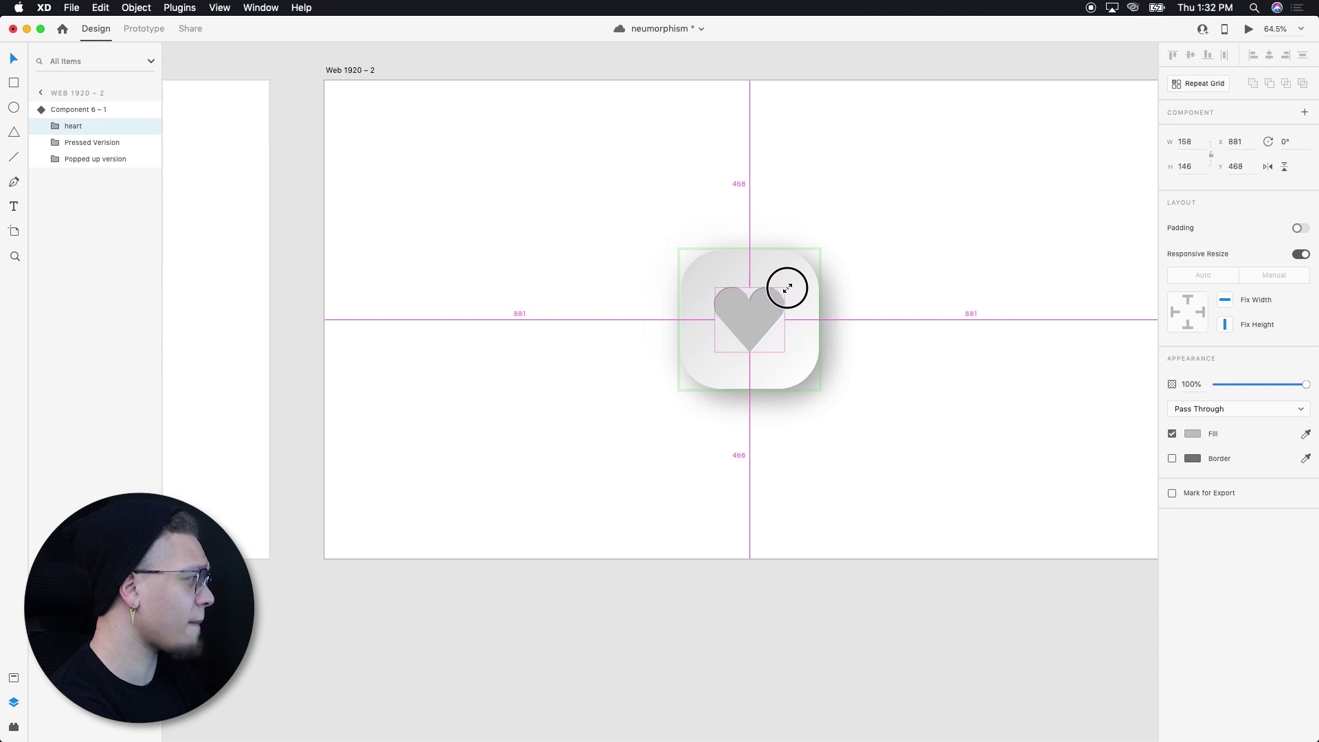
pyautogui.press('Escape')
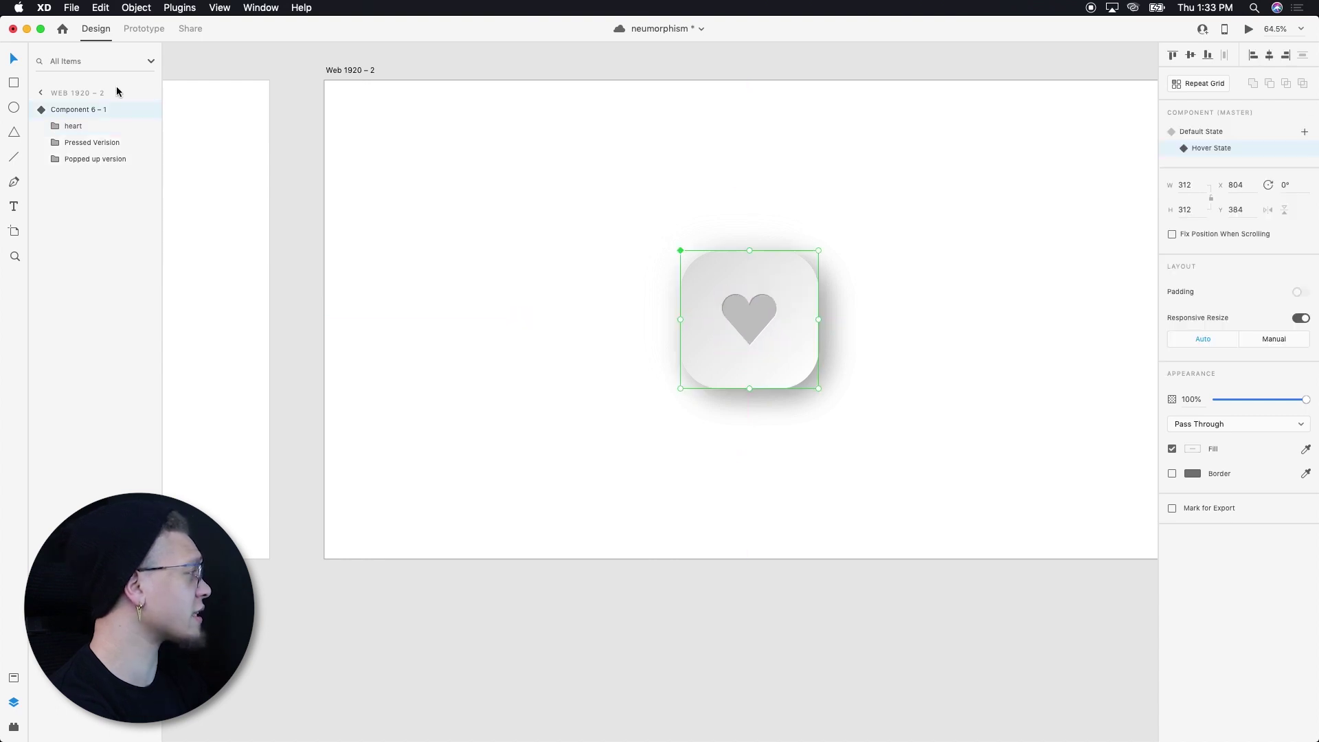
pyautogui.click(1187, 131)
pyautogui.click(1200, 151)
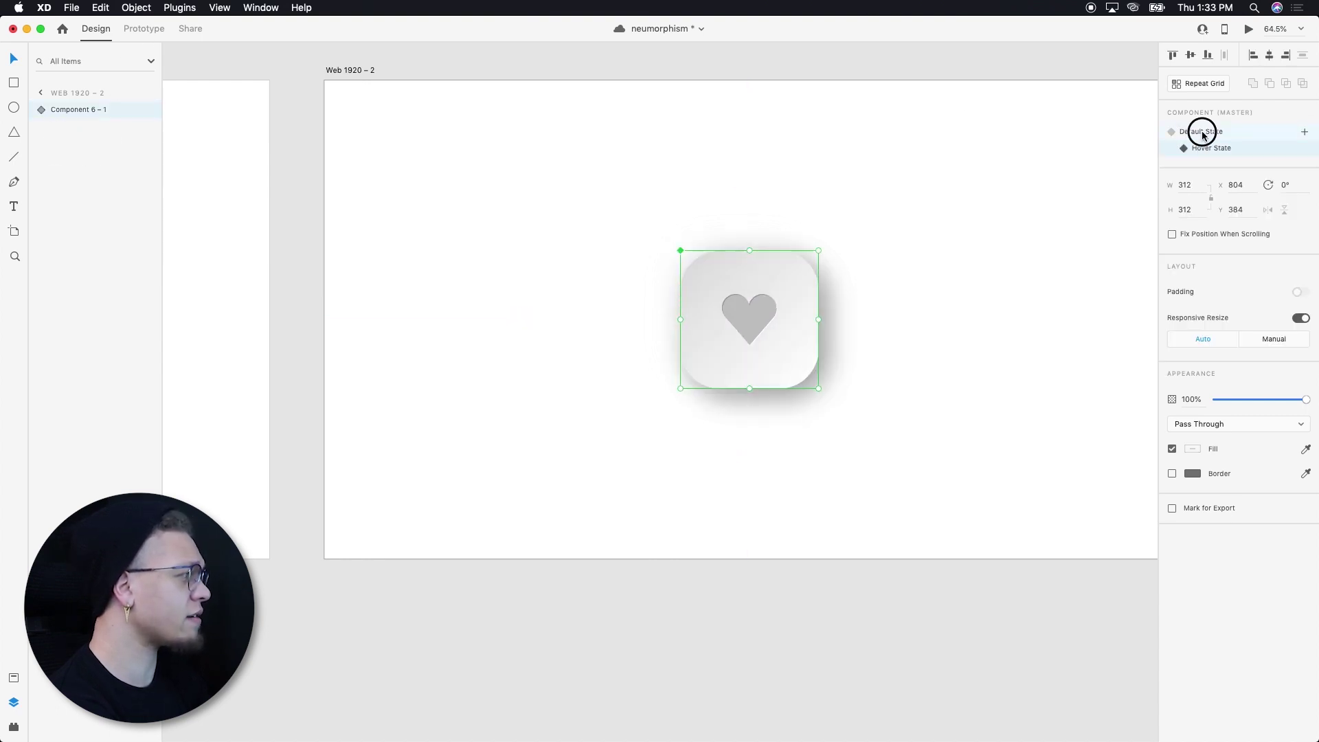
# - For the Default State's hover interaction, set the auto-animate easing to Ease In-Out and the duration to 0.6 s
pyautogui.click(1203, 132)
pyautogui.click(145, 29)
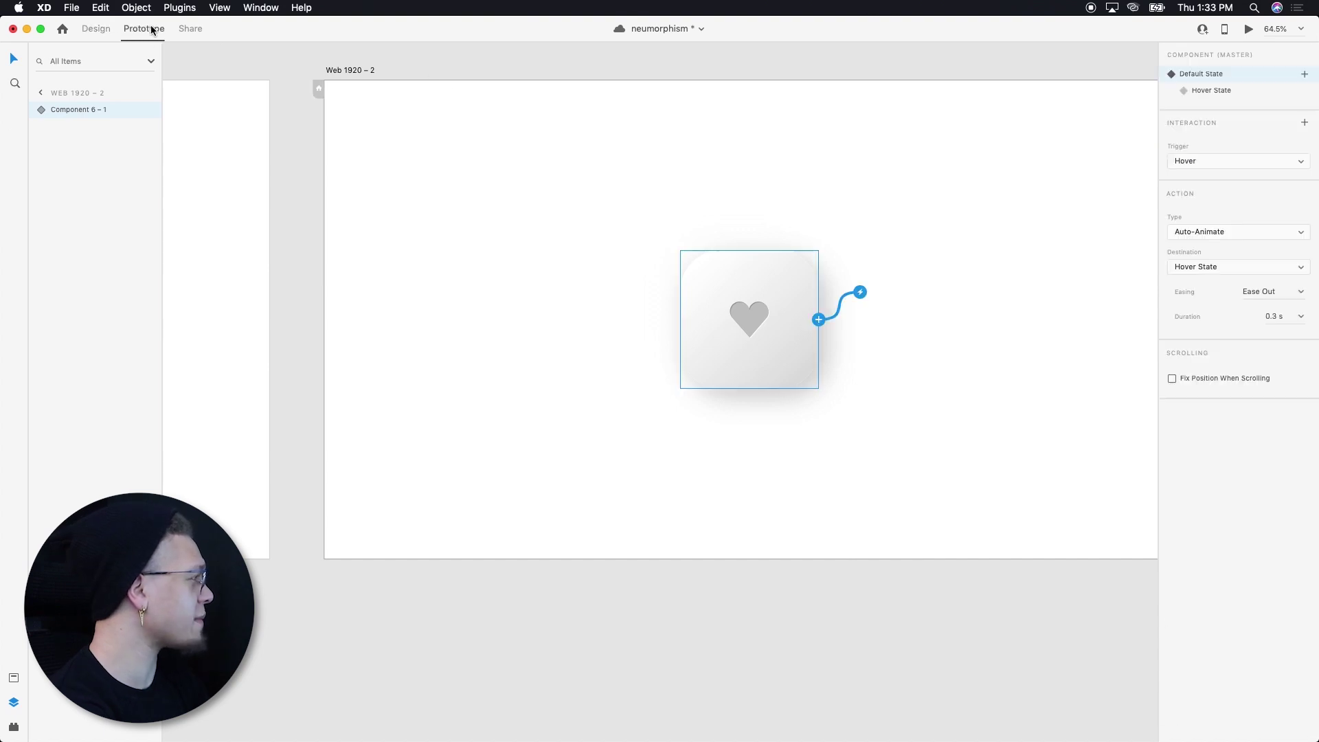
pyautogui.click(1300, 292)
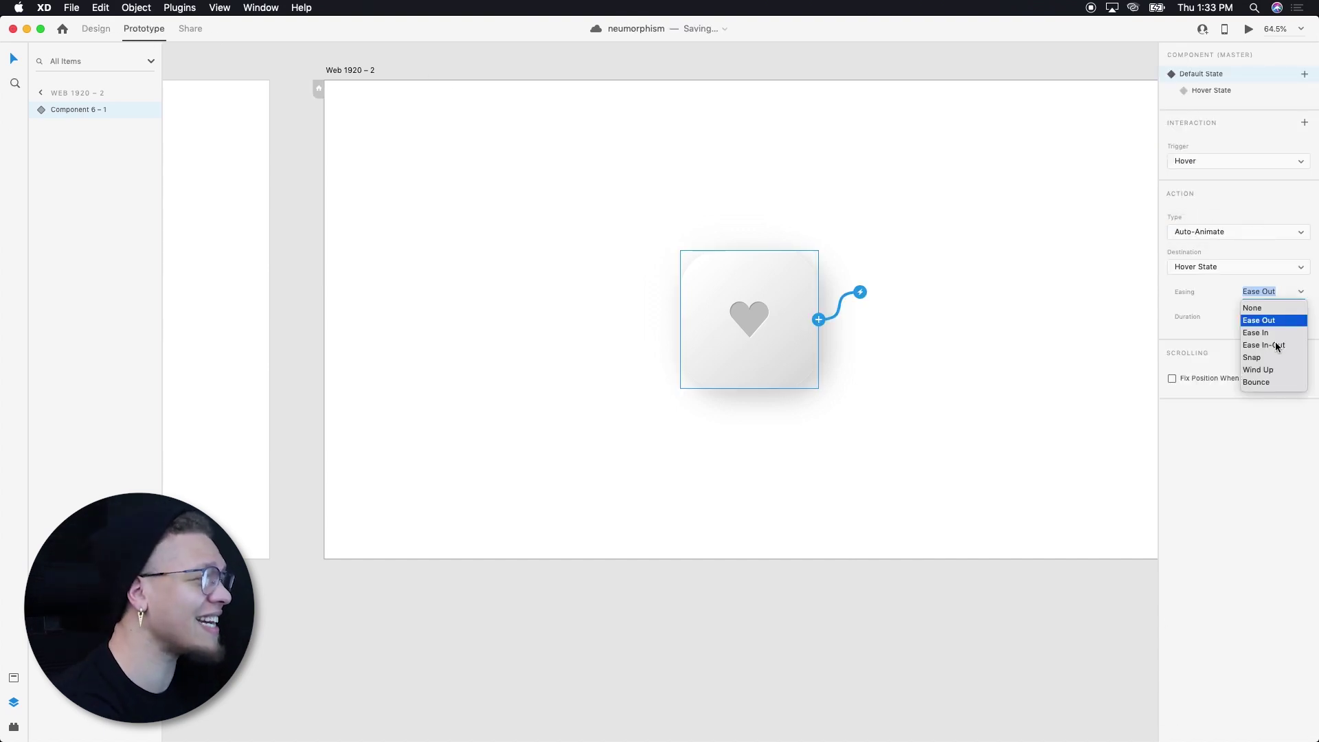
pyautogui.click(1277, 346)
pyautogui.click(1302, 317)
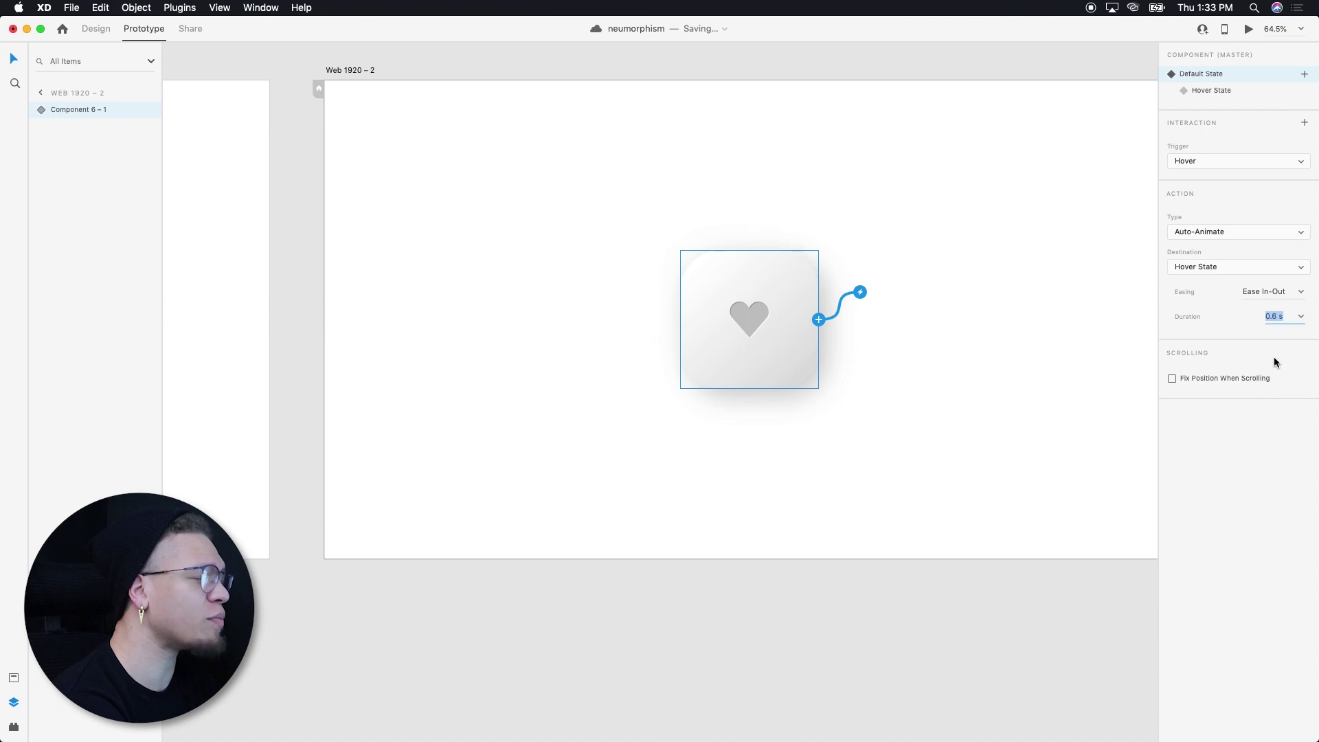
# - Preview the heart button's hover animation on the Web 1920 – 2 artboard and on the Web 1920 – 1 artboard
pyautogui.click(1248, 29)
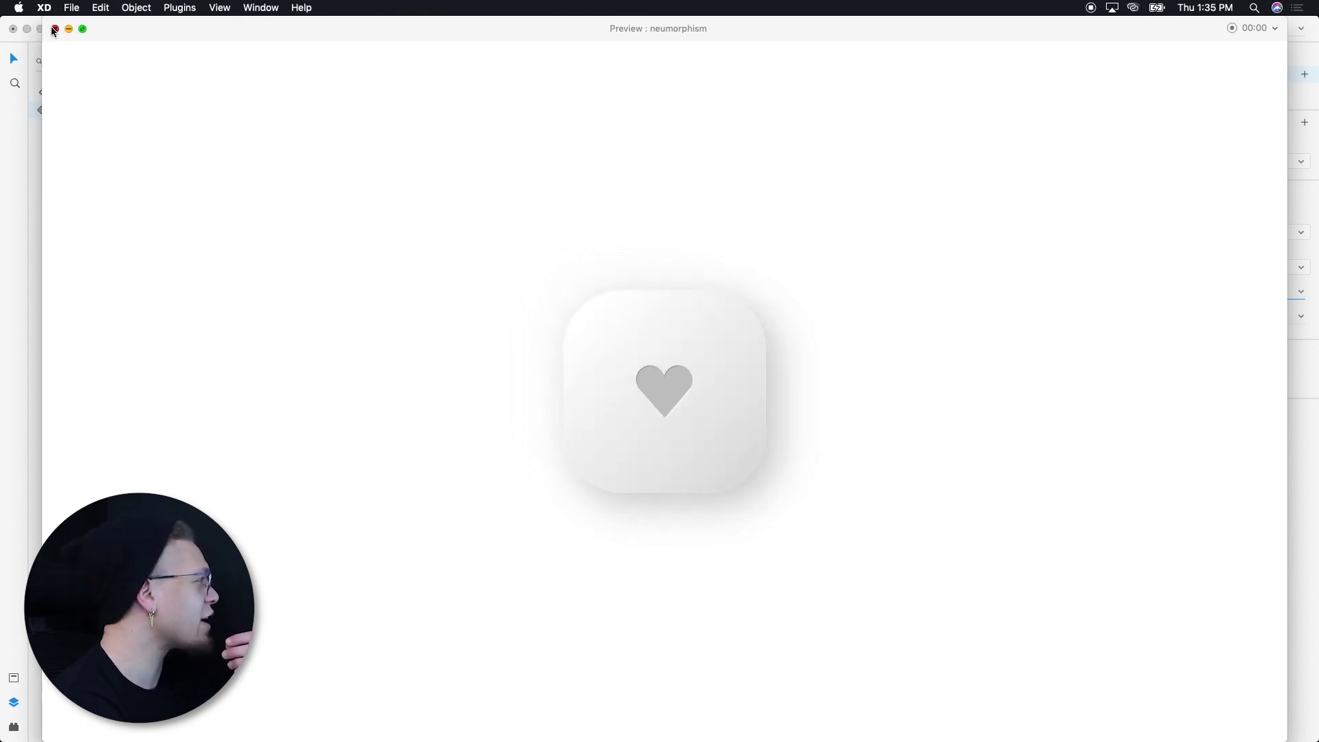
pyautogui.click(55, 29)
pyautogui.hscroll(-10, 338, 161)
pyautogui.scroll(2, 338, 160)
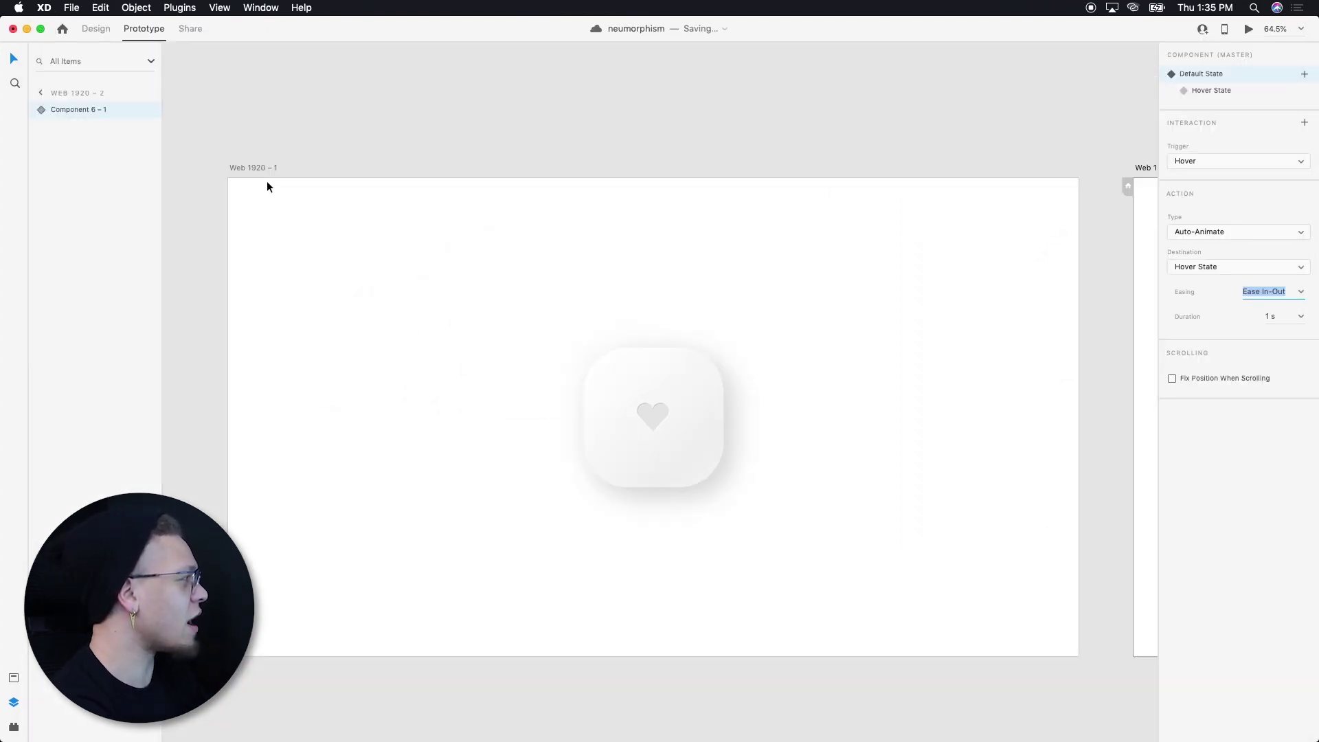
pyautogui.click(255, 170)
pyautogui.press('super+Return')
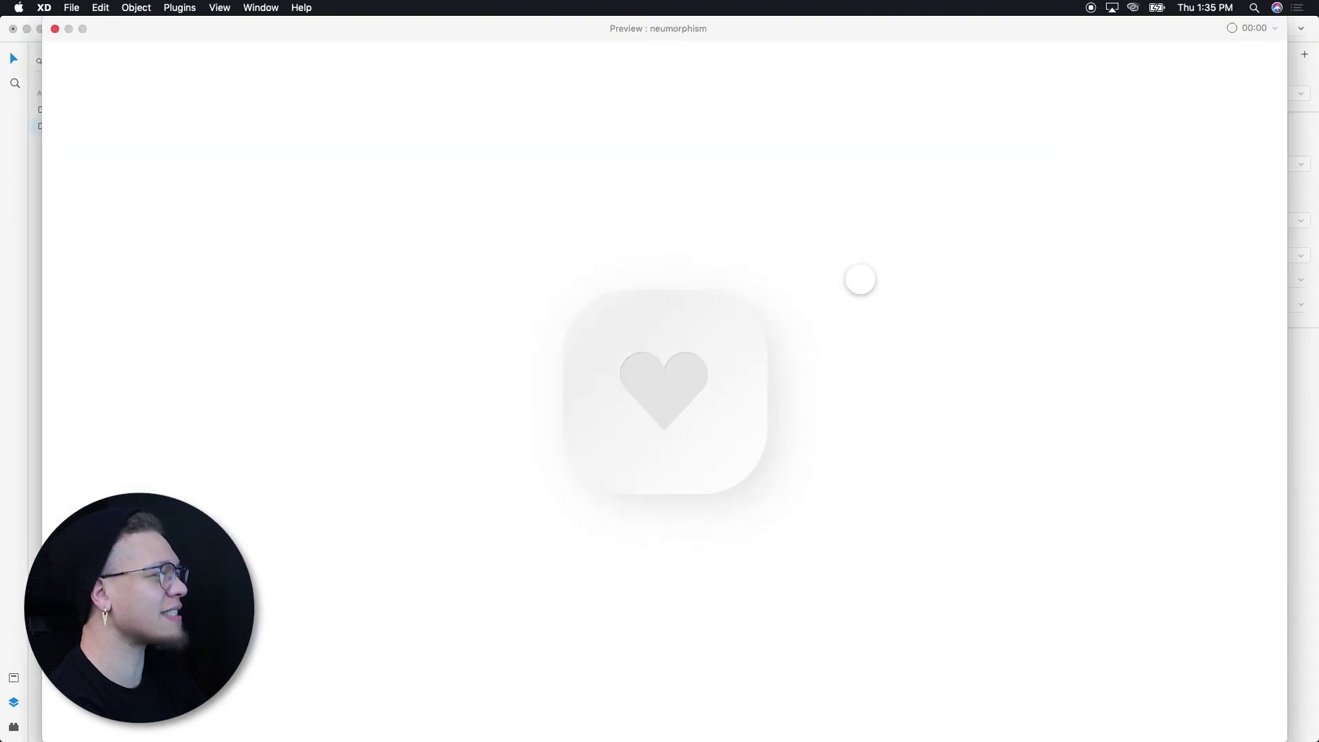